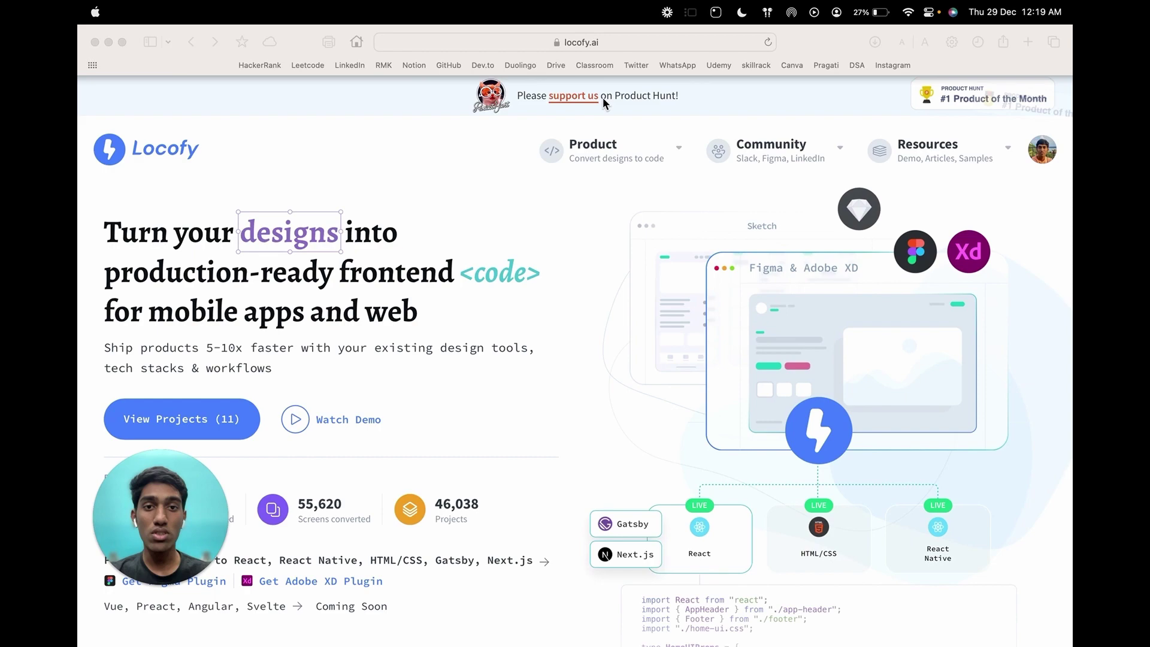
Switch to the Safari window running the YouTube clone on localhost
key("super+Tab")
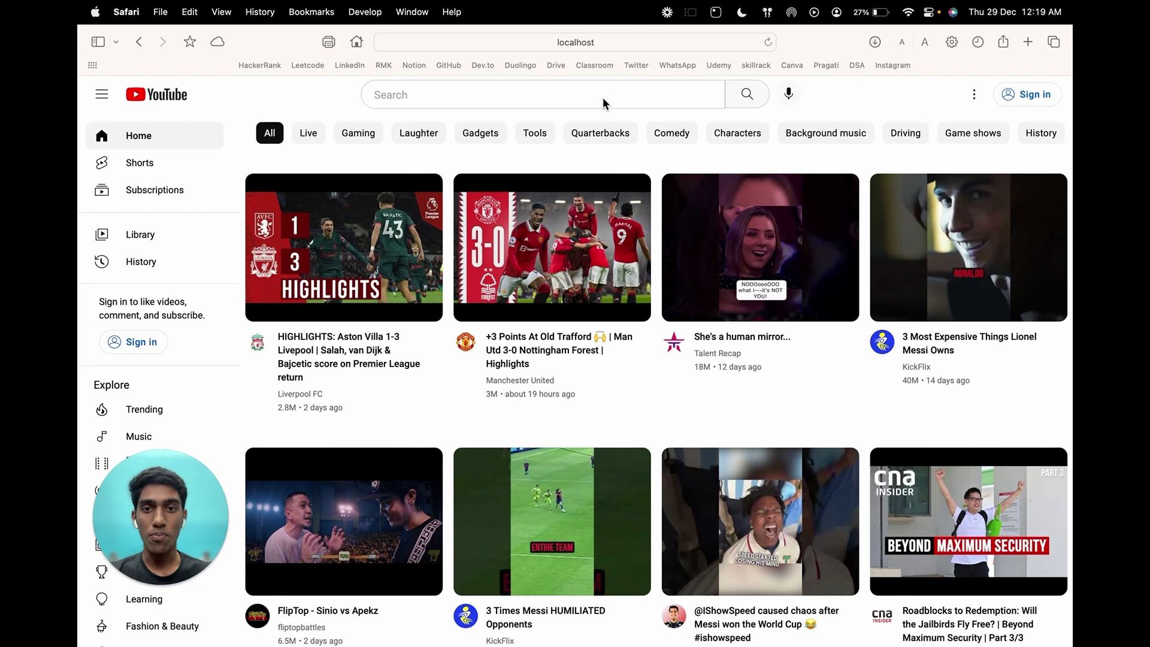
Search the localhost YouTube clone for 'locofy'
left_click(435, 43)
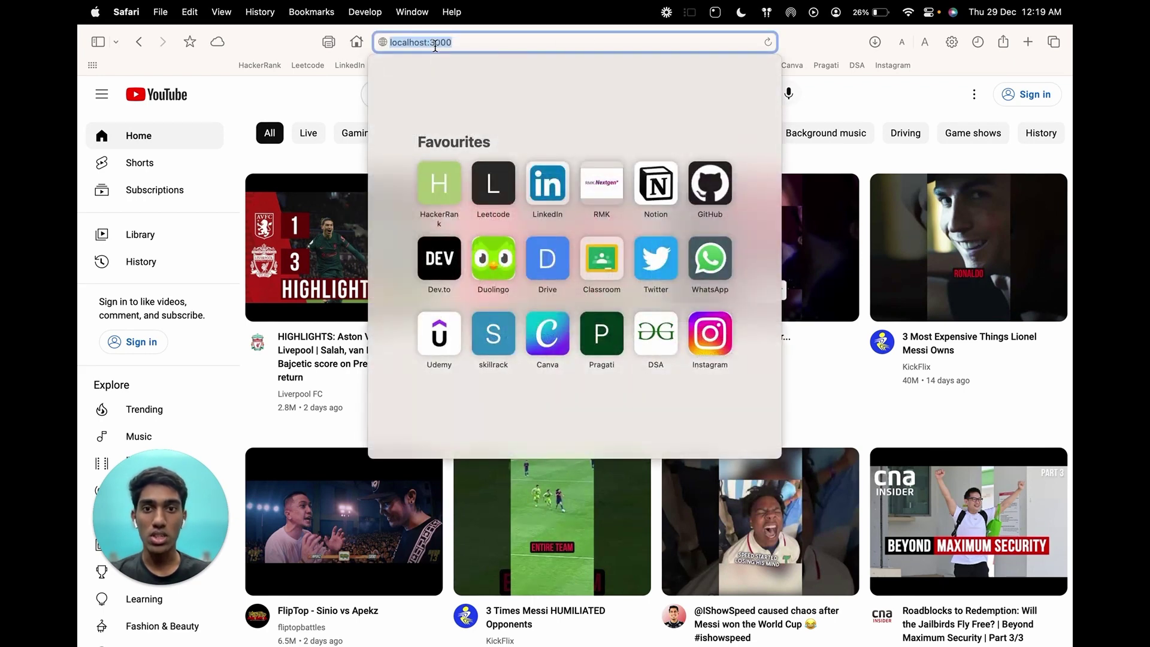
left_click(395, 94)
type("locofy")
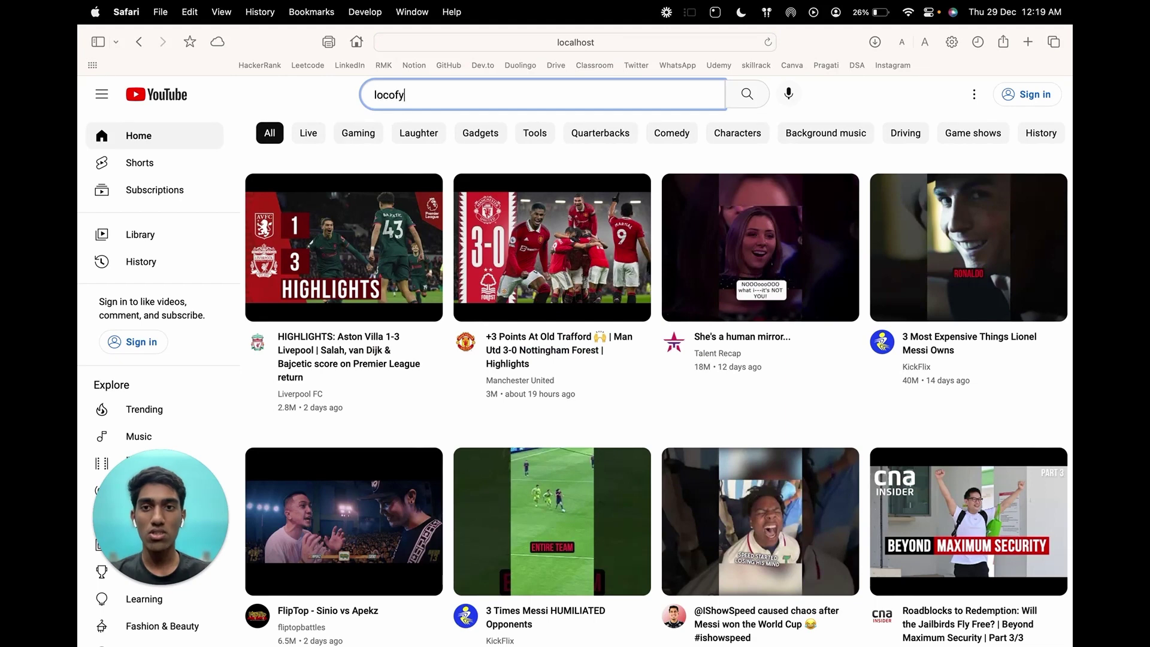
left_click(762, 99)
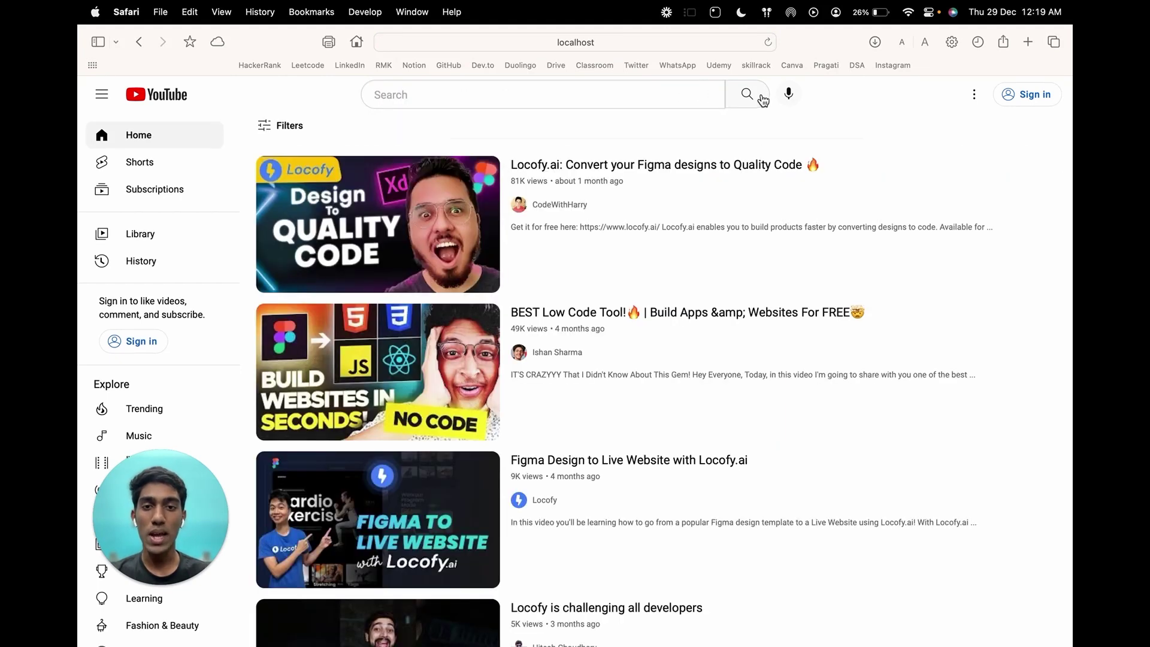
Play the first Locofy.ai result, then move to the Youtube Clone Figma file
scroll(390, 286, "down", 5)
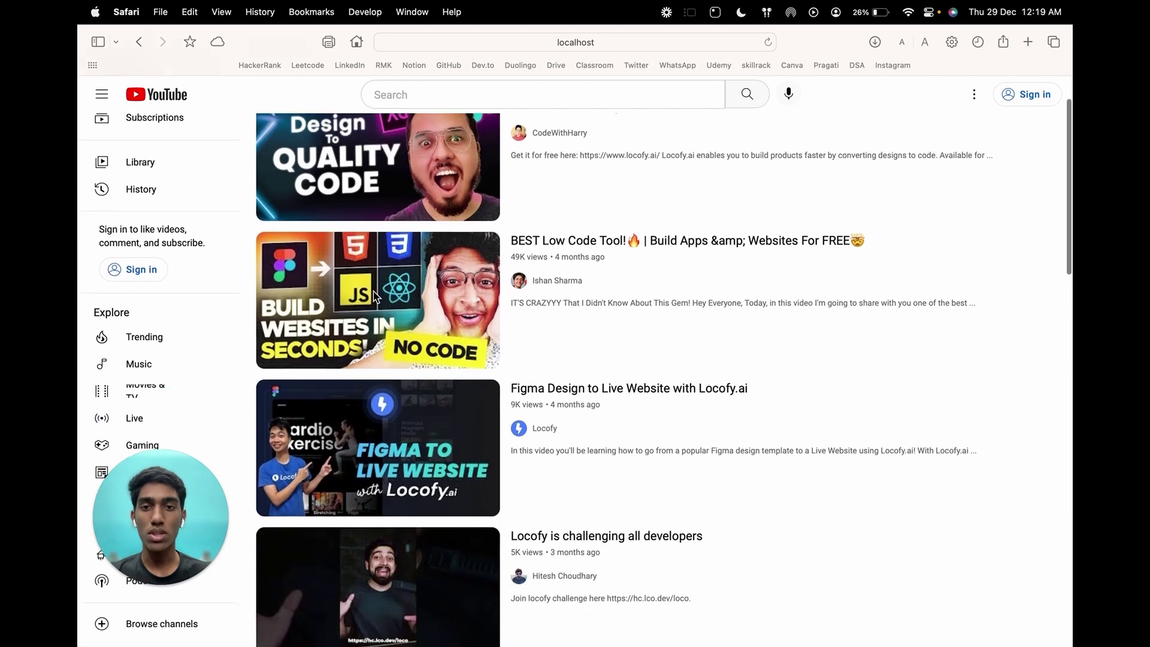
scroll(375, 287, "up", 5)
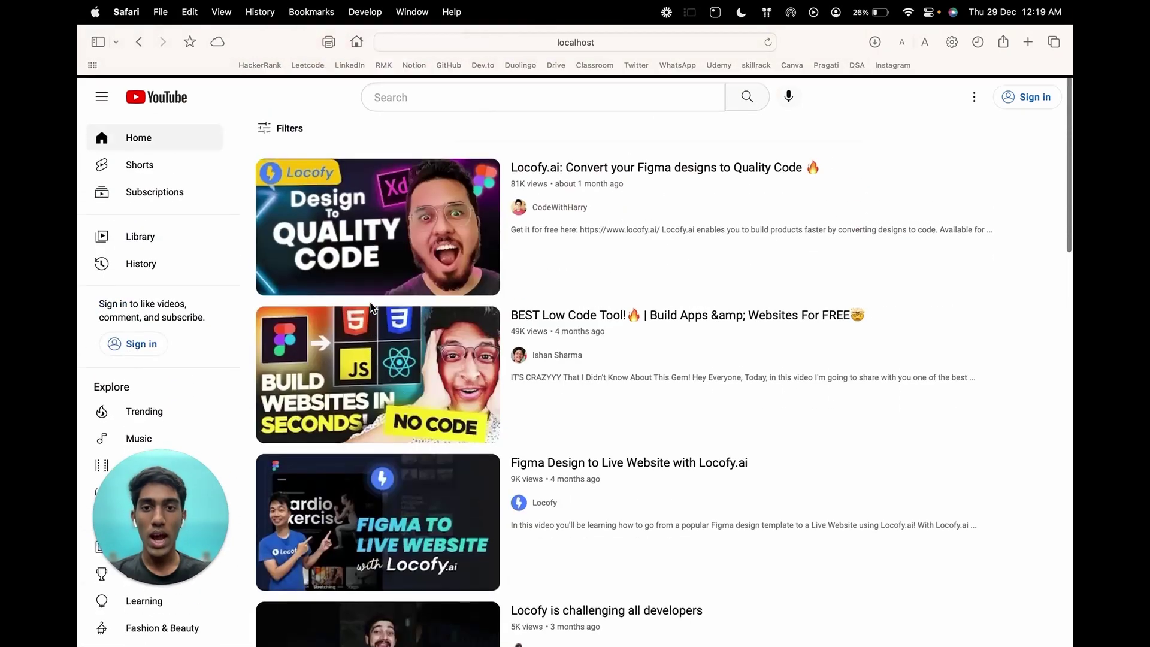
left_click(385, 217)
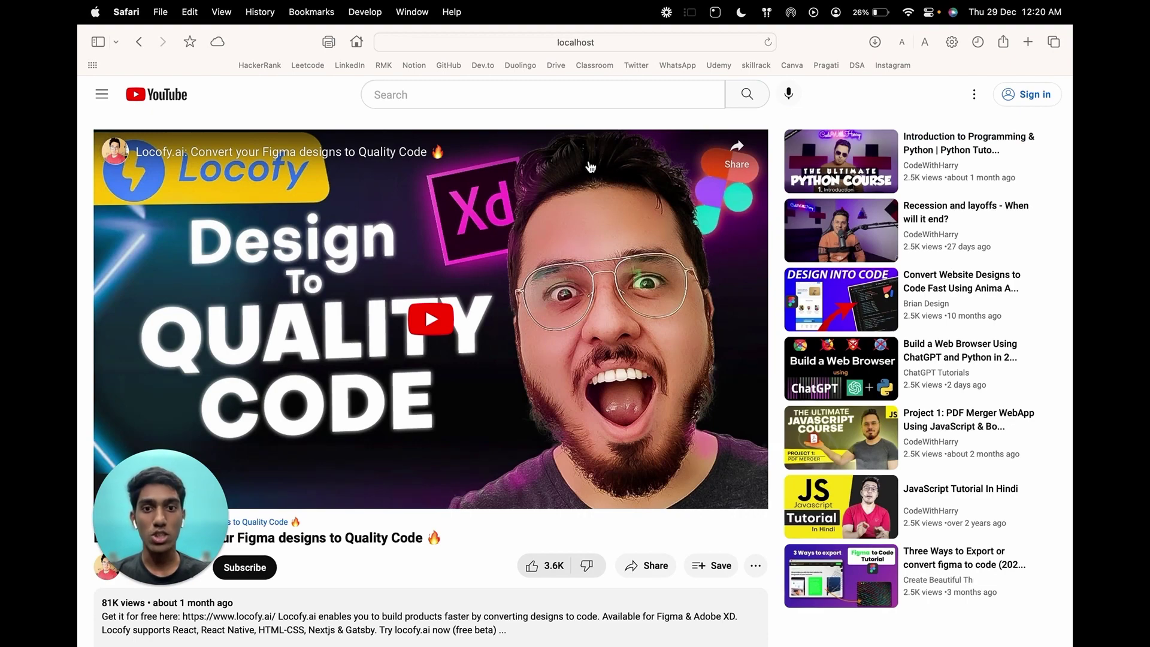
key("ctrl+Right")
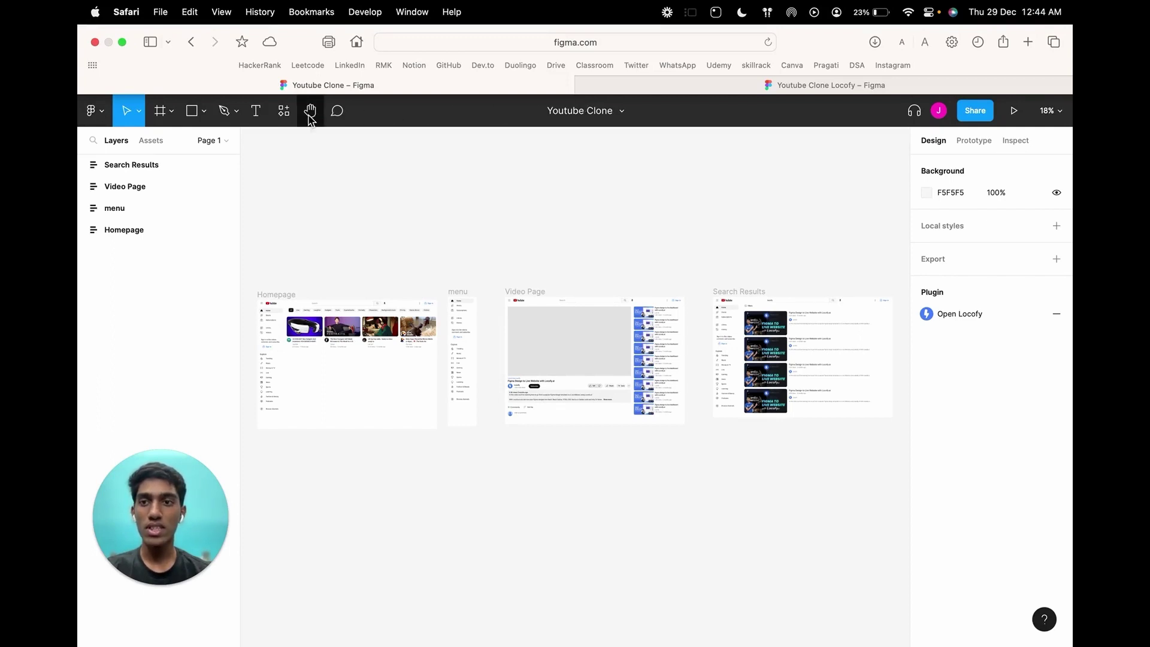
Find the Locofy plugin among Figma plugins and run it
left_click(286, 112)
left_click(344, 138)
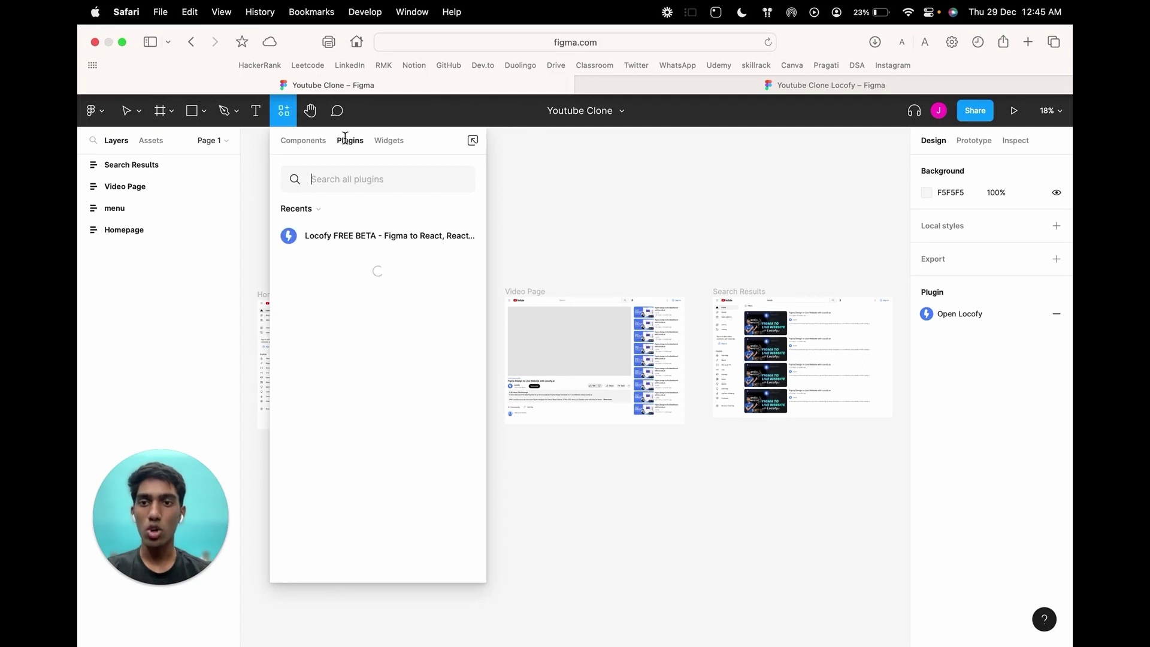
type("locofy")
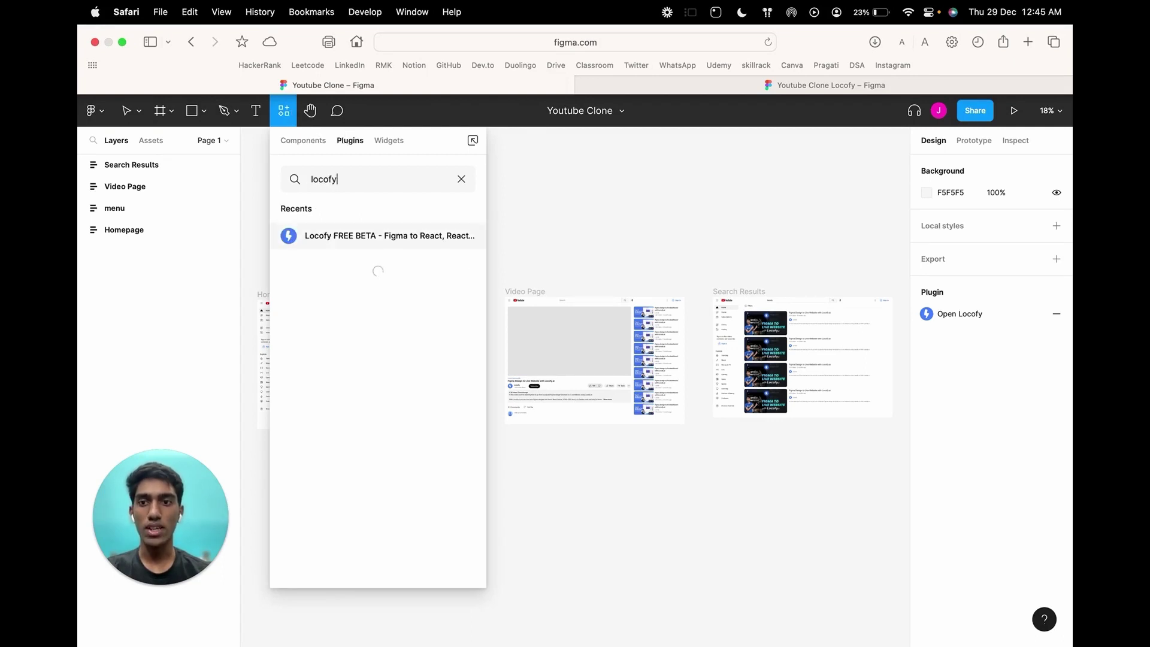
left_click(359, 235)
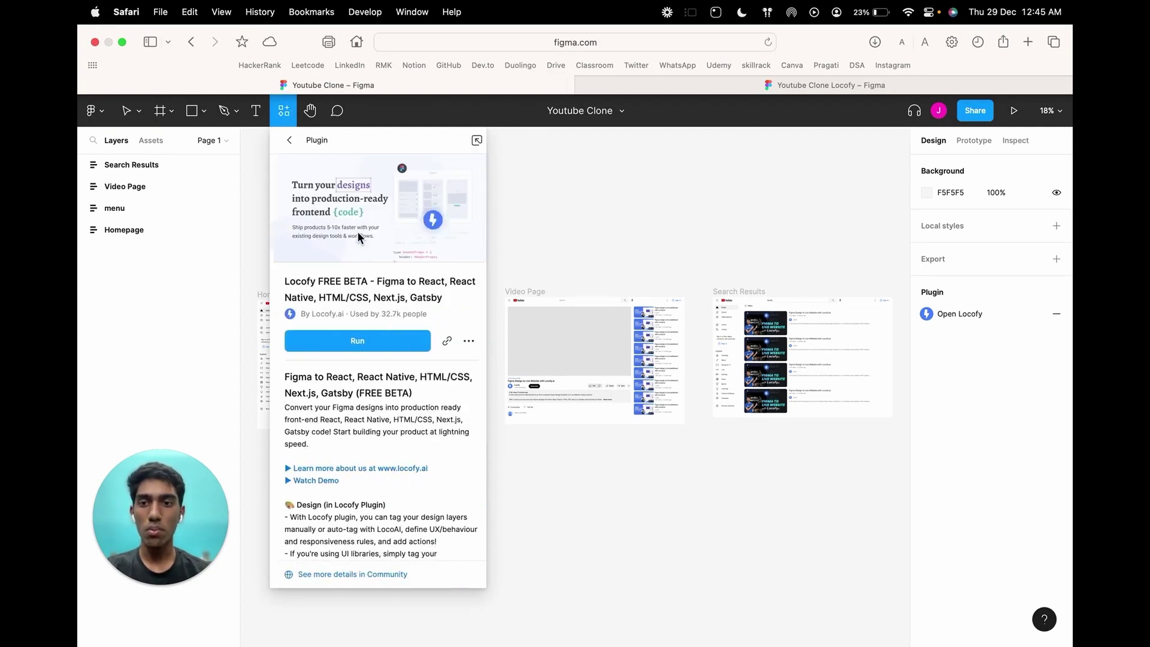
left_click(353, 340)
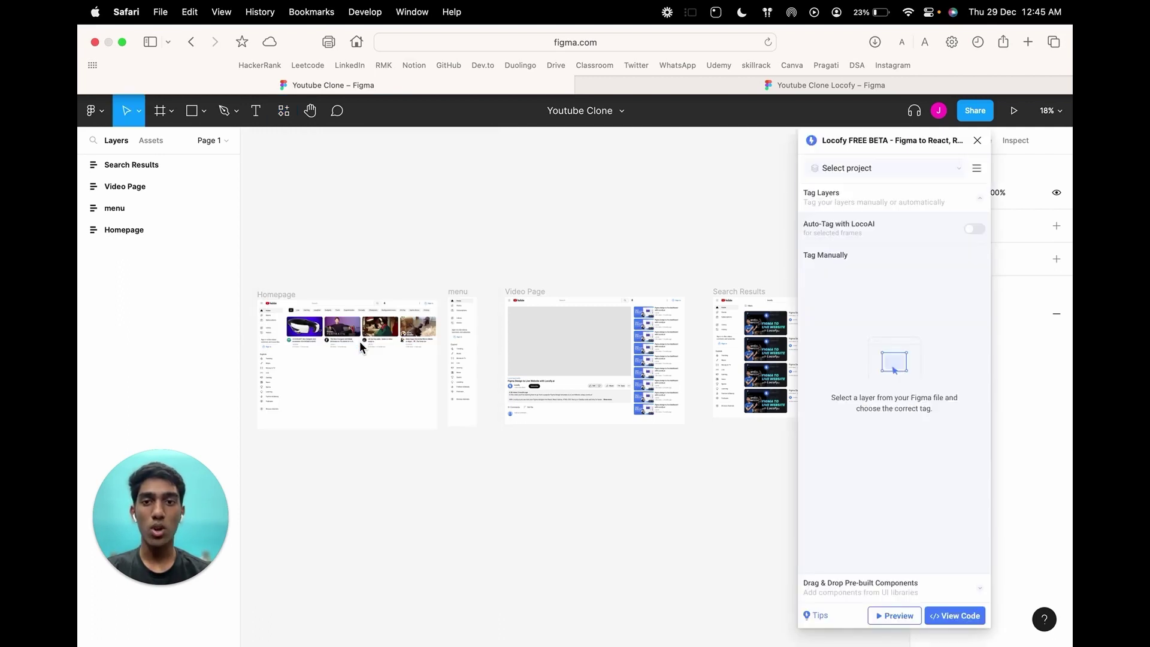
Create a new React JavaScript project named 'Youtube Clonee' and select the Homepage frame
left_click(864, 170)
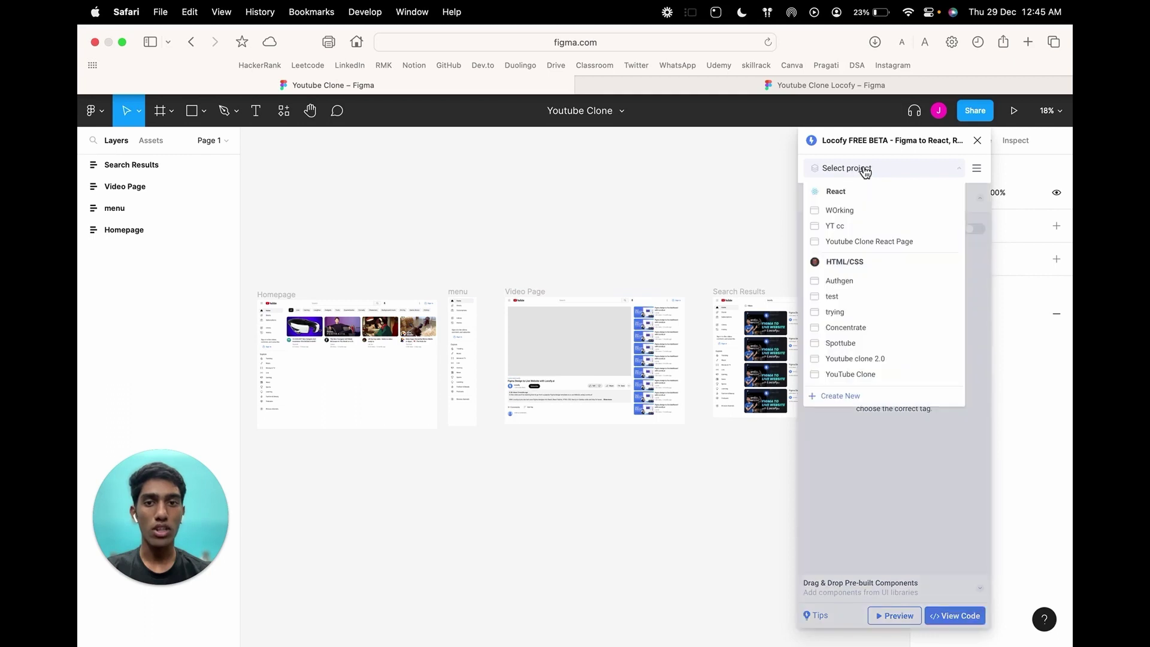
left_click(843, 397)
left_click(890, 190)
type("Youtube Clonee")
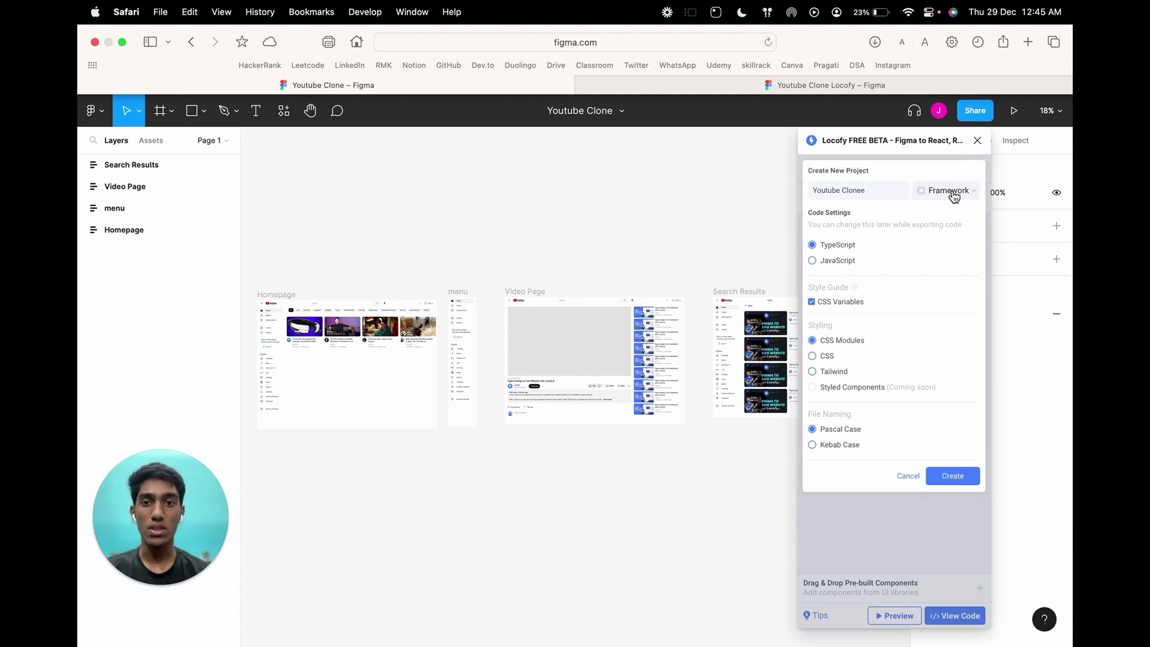
left_click(953, 193)
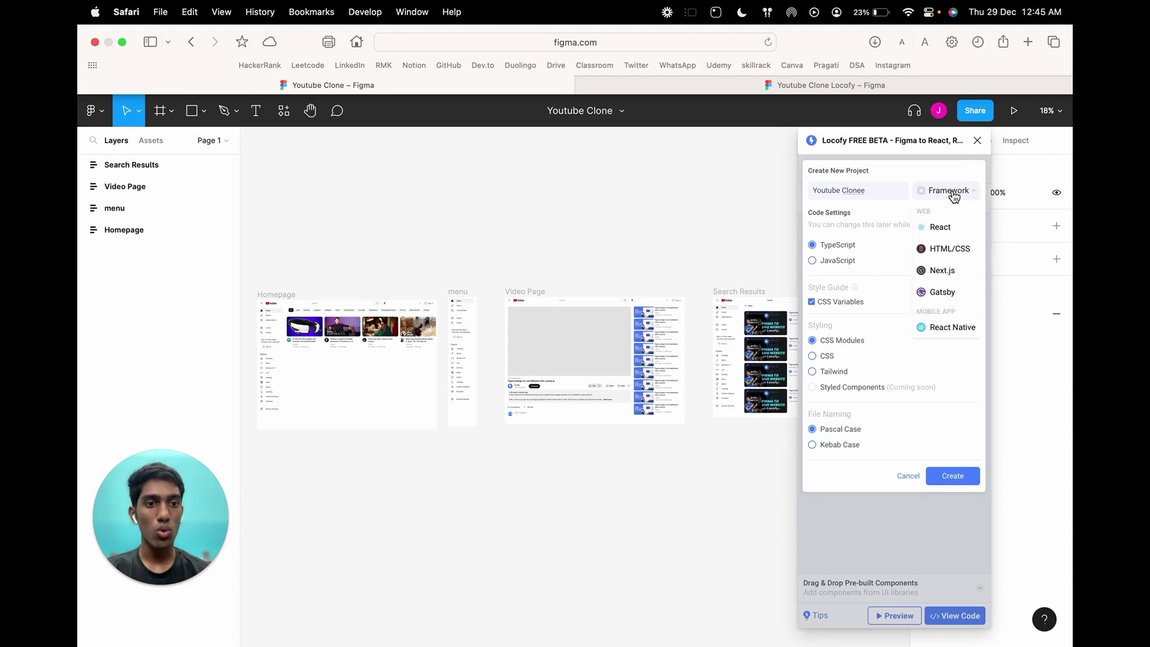
left_click(945, 225)
left_click(843, 262)
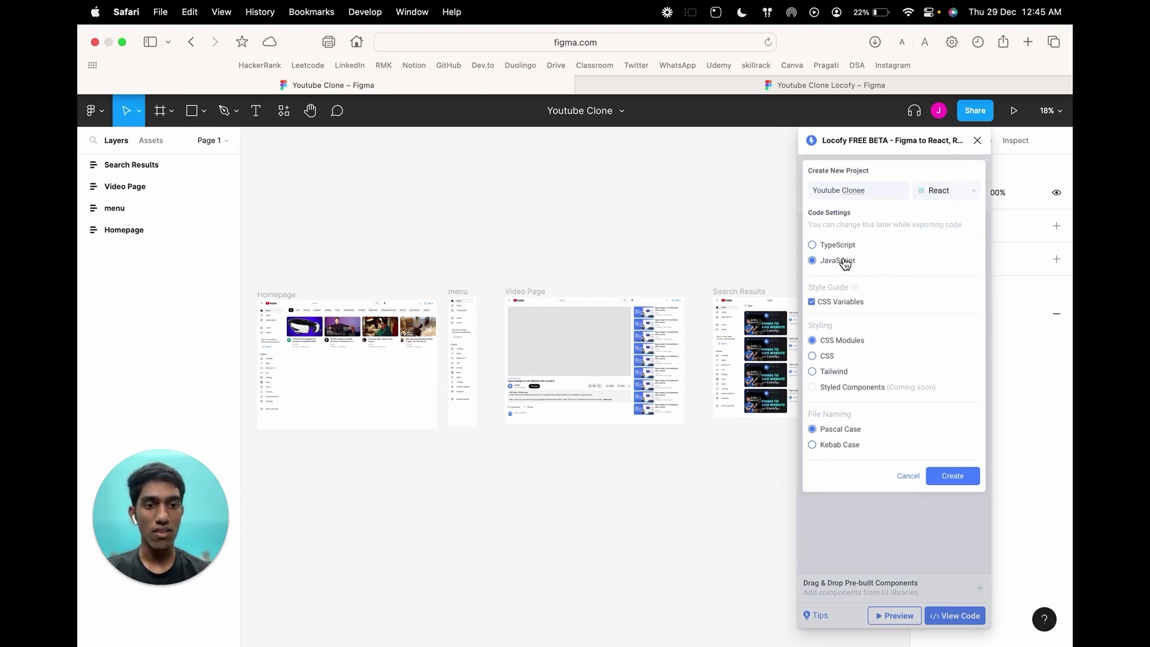
left_click(952, 477)
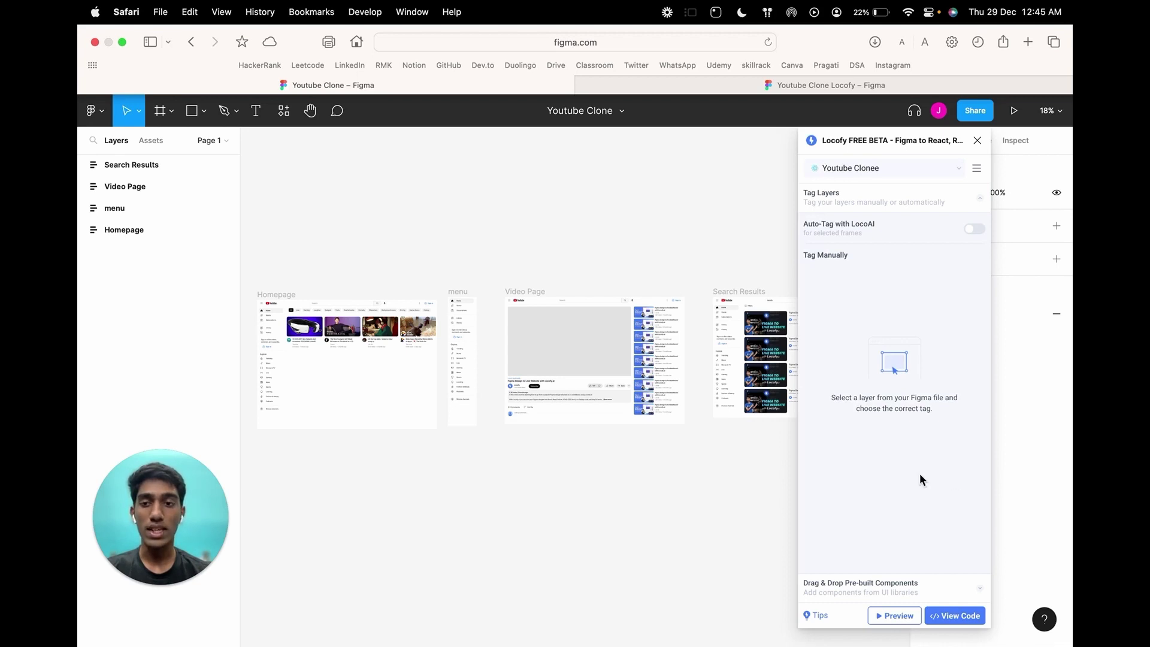
left_click(288, 294)
left_click(288, 295)
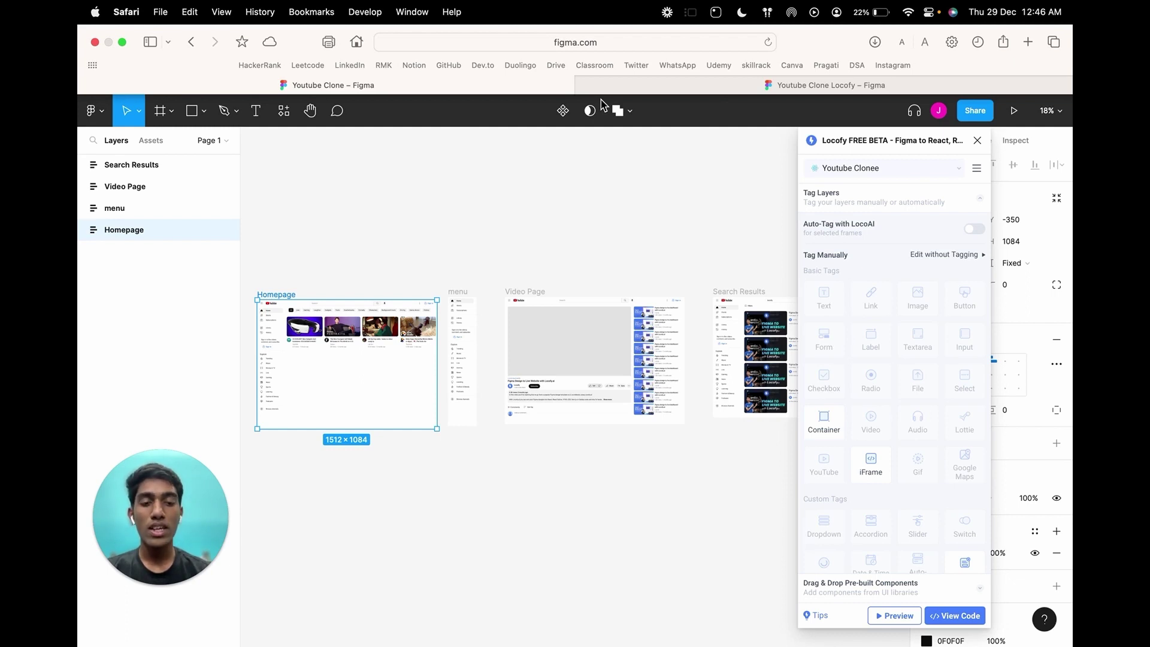
Browse Locofy's pre-built components, then preview the Homepage frame at 1512 × 1084
left_click(891, 590)
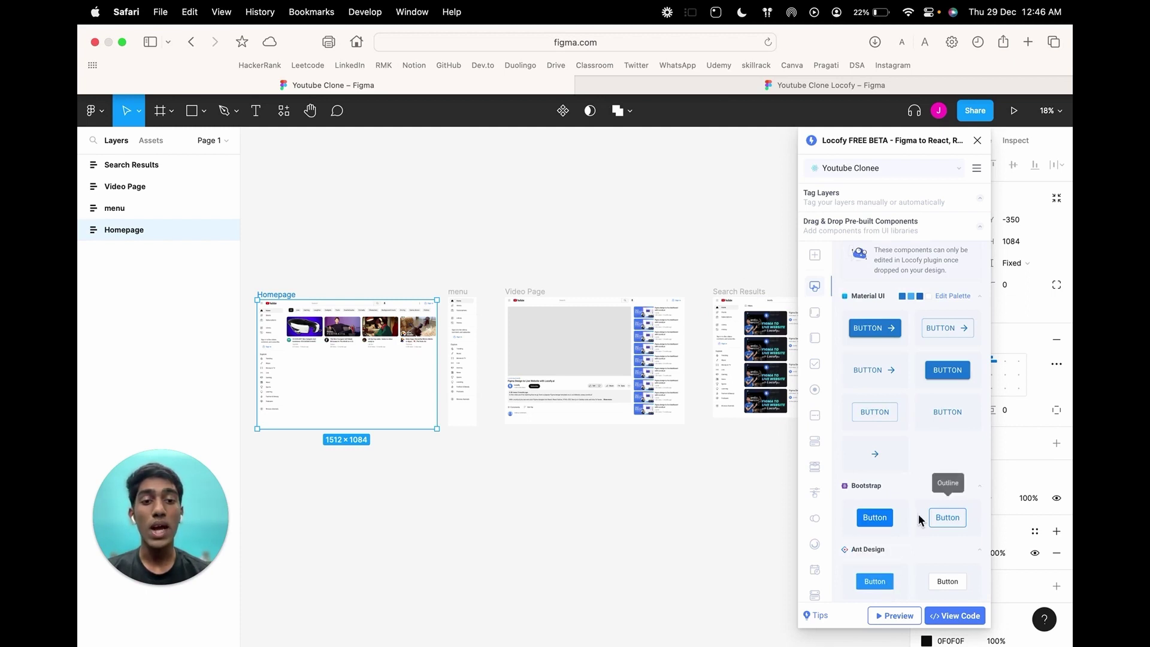
scroll(920, 520, "down", 1)
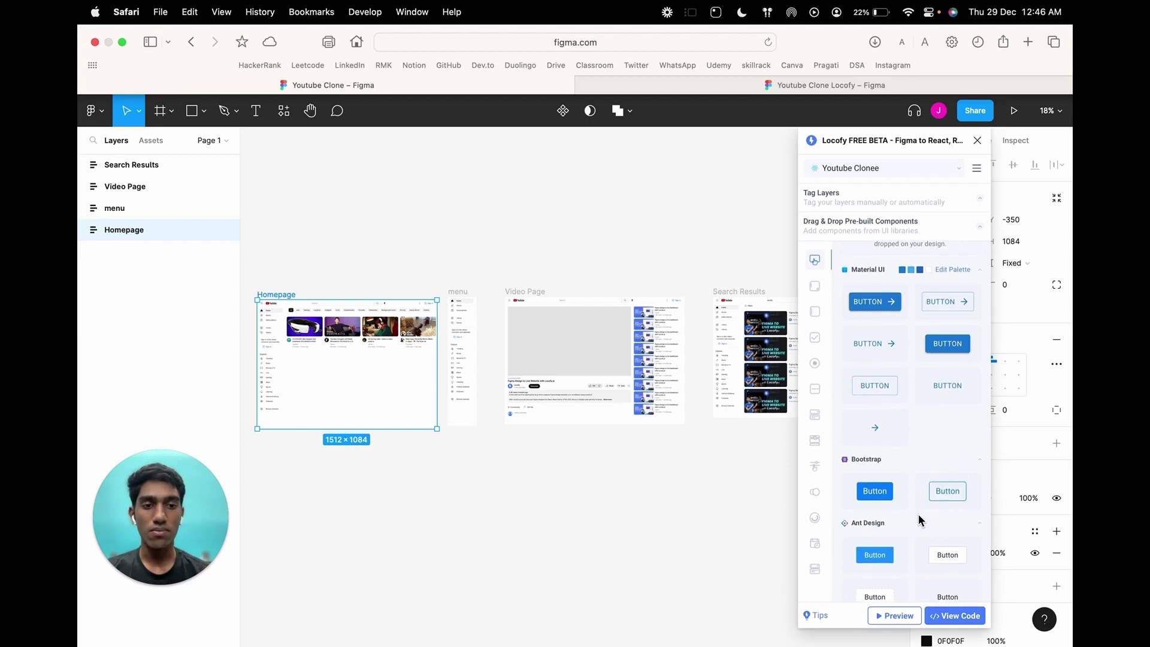
scroll(920, 520, "up", 4)
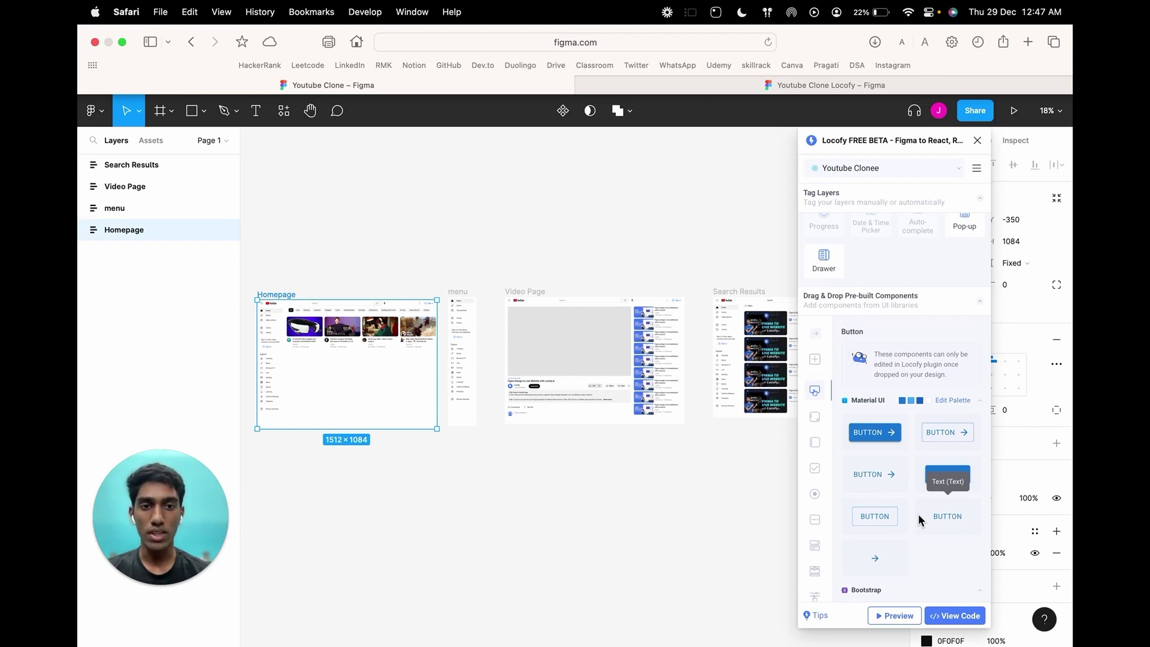
left_click(926, 299)
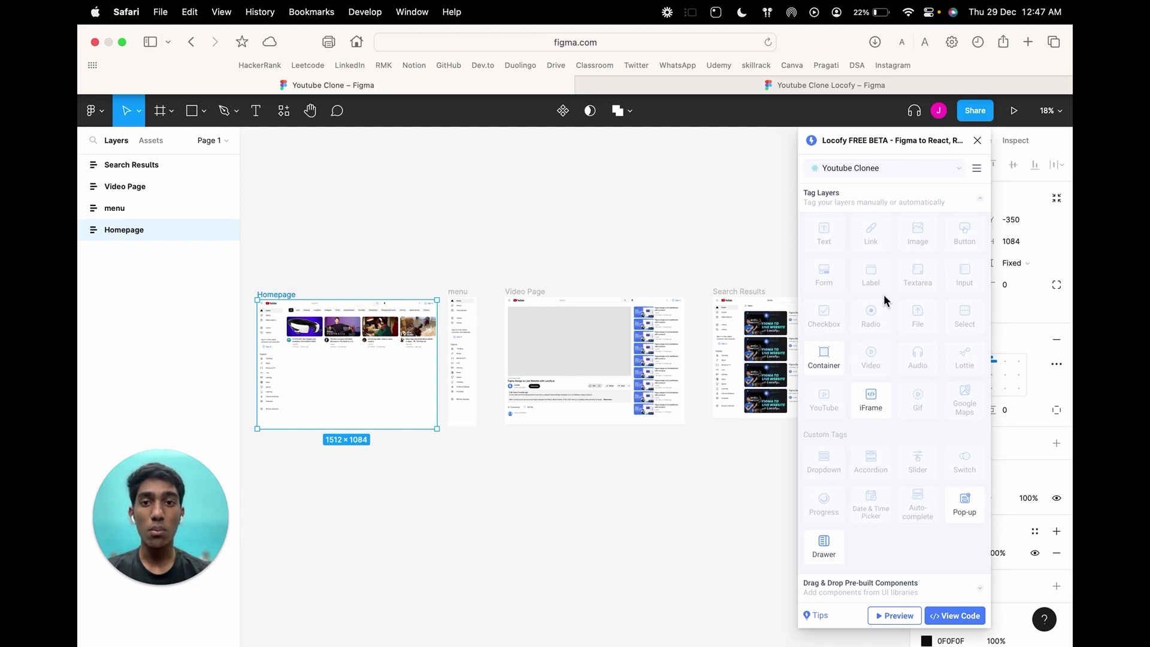
left_click(889, 616)
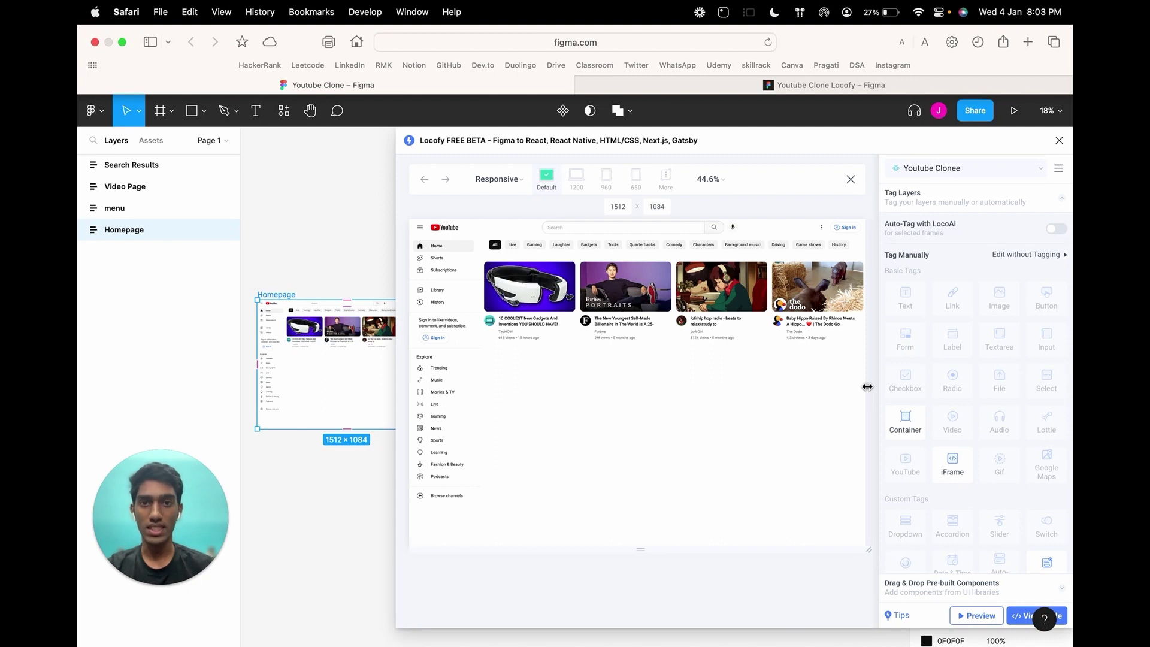
Narrow the preview to 1446 × 945 and select the search box's div#container layer
left_click_drag(867, 387, 756, 383)
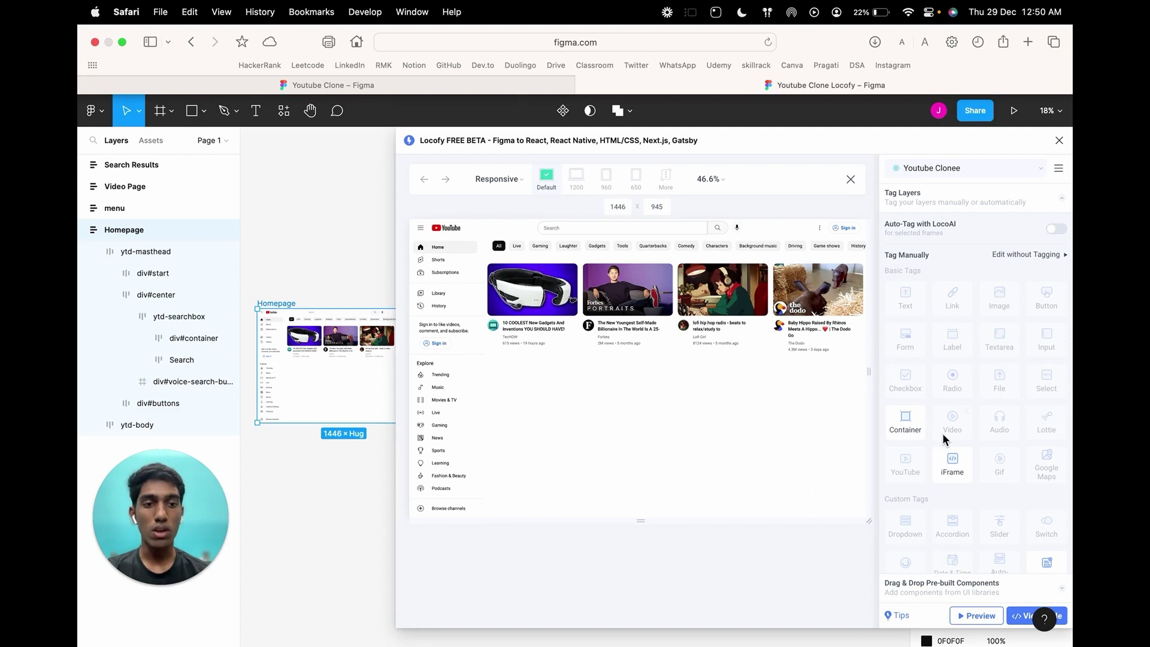
scroll(943, 434, "down", 3)
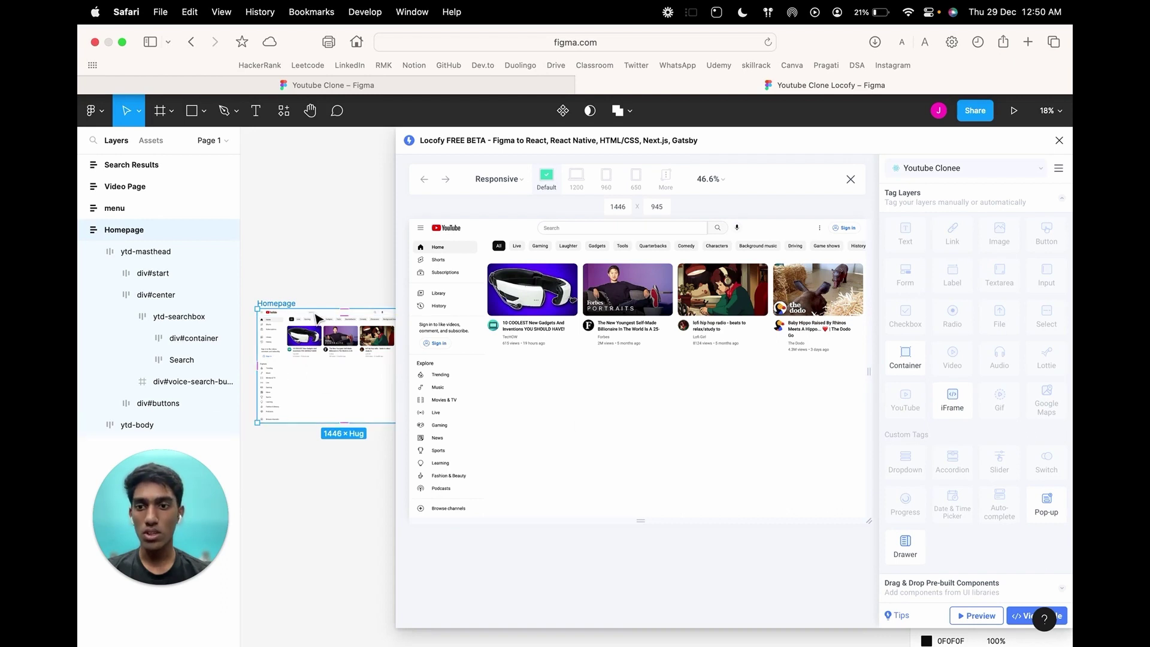
left_click(317, 317)
double_click(317, 317)
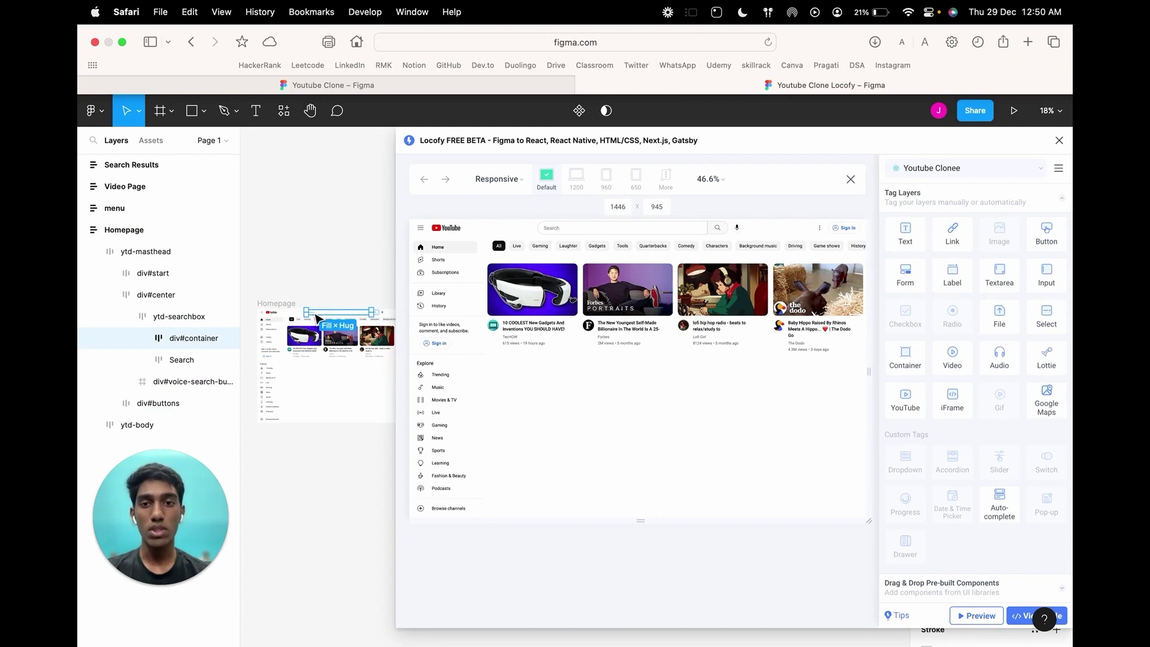
Tag the search box's div#container as an Input with no UI library, opening its Styling & Layout settings
left_click(1046, 275)
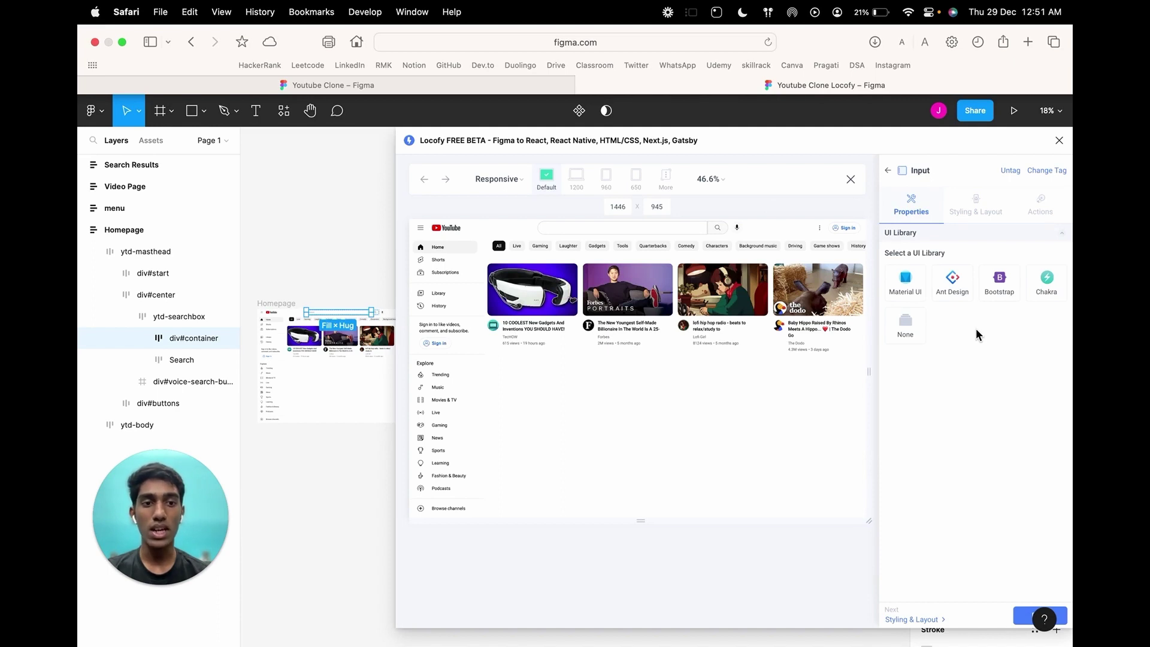
left_click(911, 331)
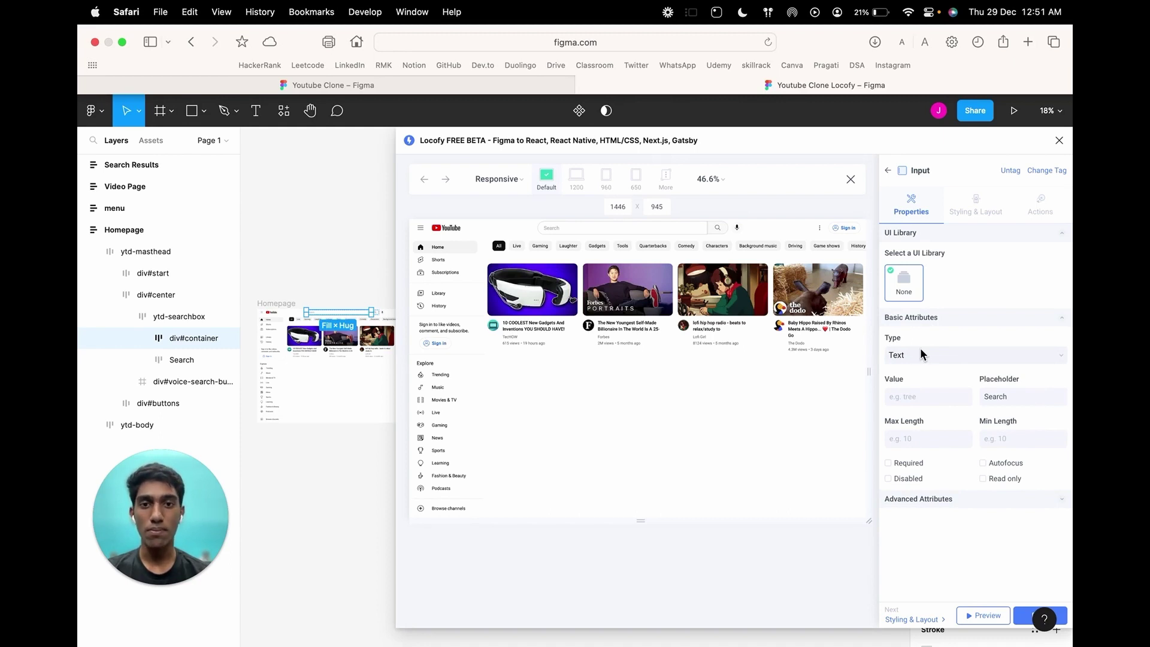
left_click(976, 207)
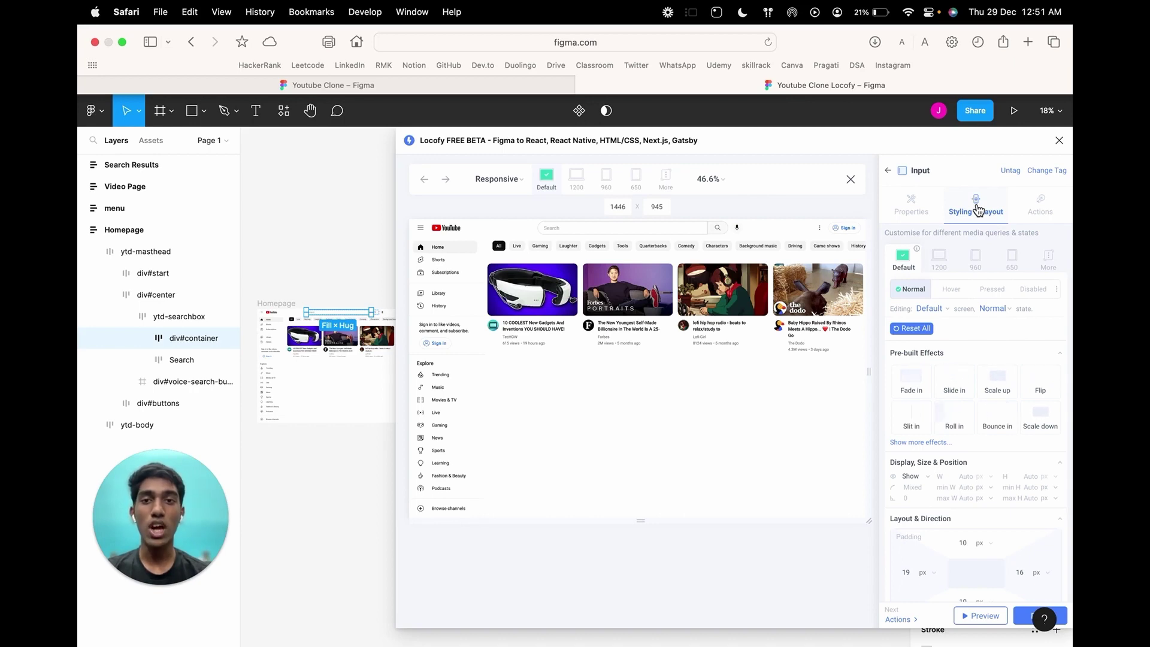
Preview the Homepage at 1200, 960, 650 and default breakpoints, then select 960 for styling
left_click(576, 180)
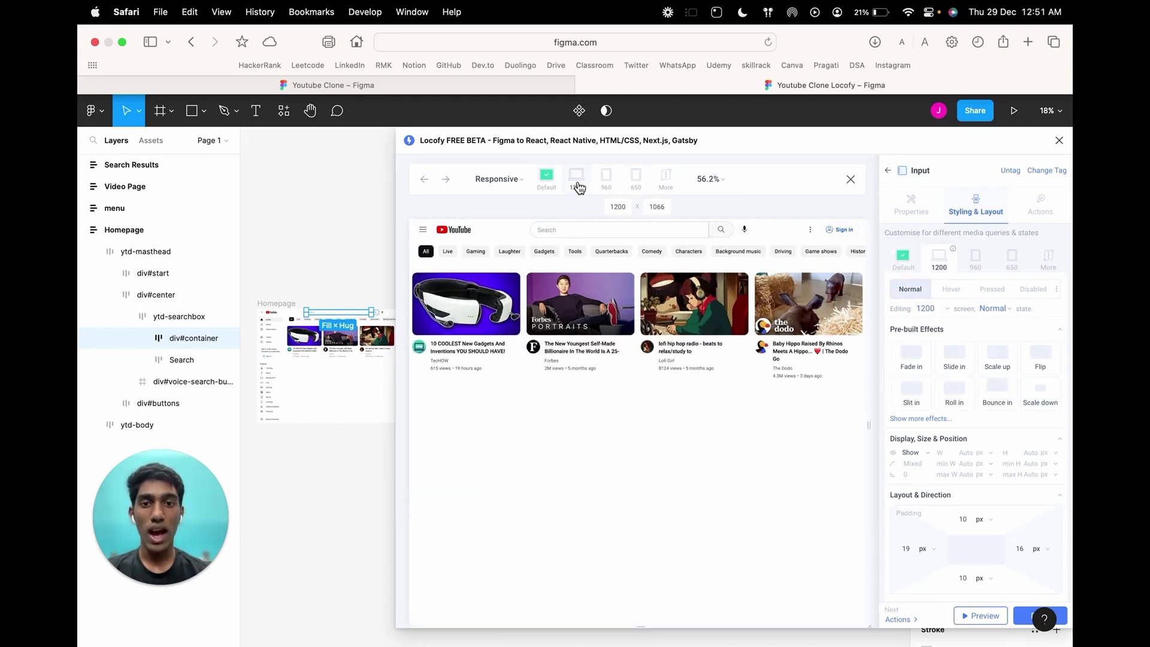
left_click(606, 179)
left_click(637, 187)
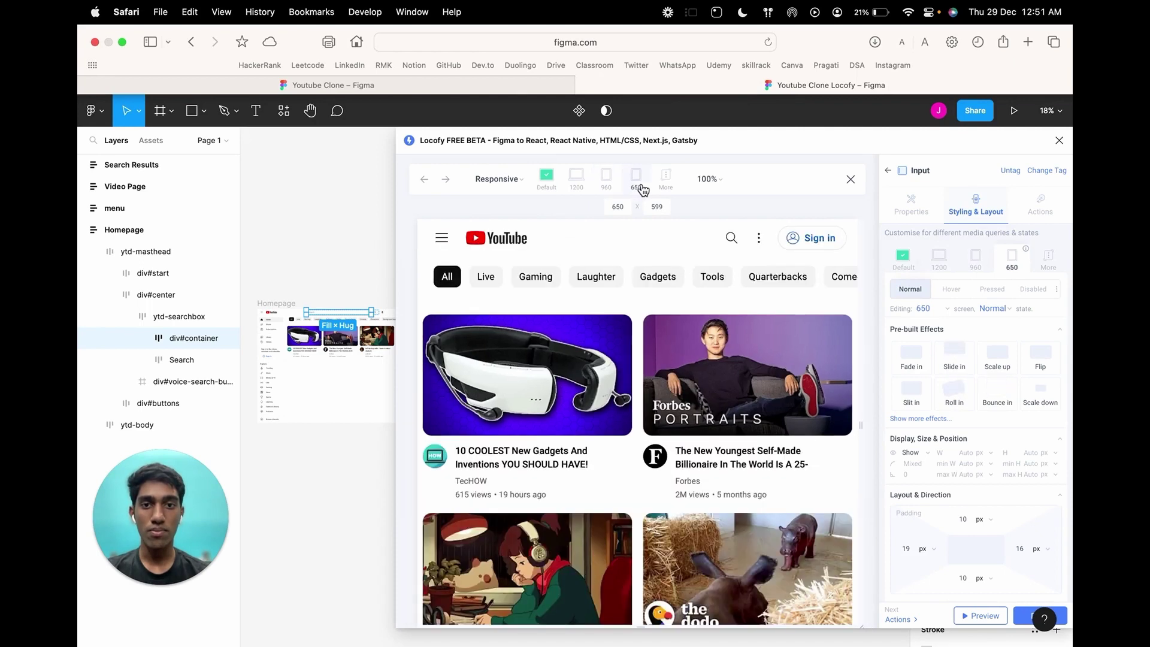
left_click(545, 189)
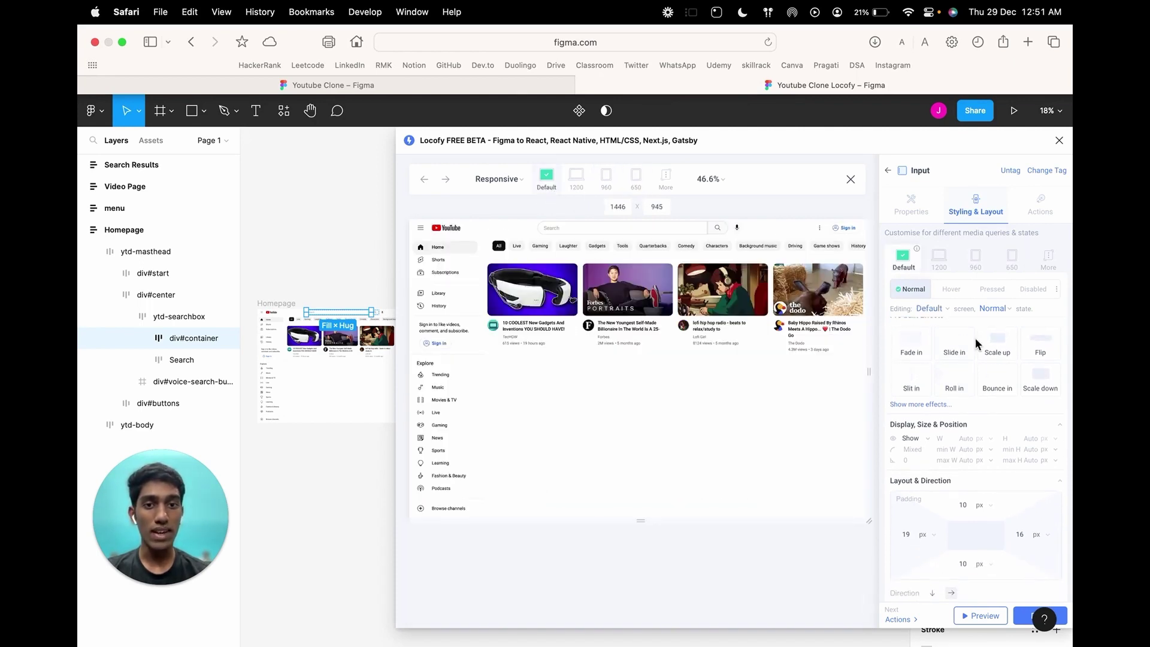
scroll(980, 362, "down", 3)
scroll(980, 363, "down", 5)
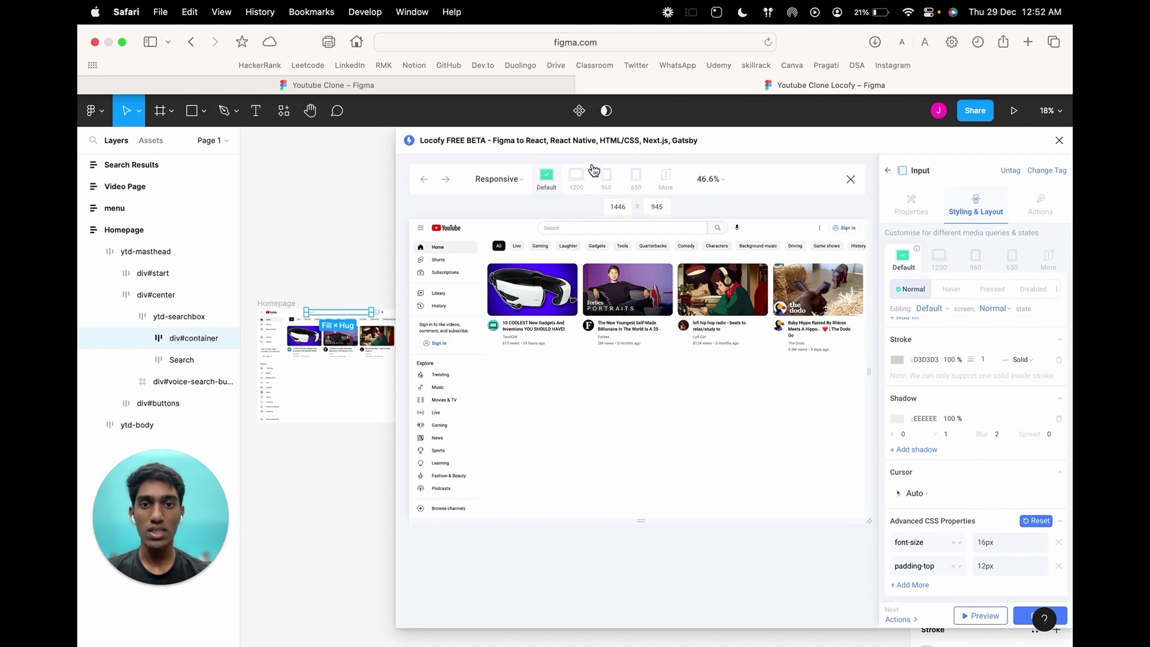
left_click(605, 186)
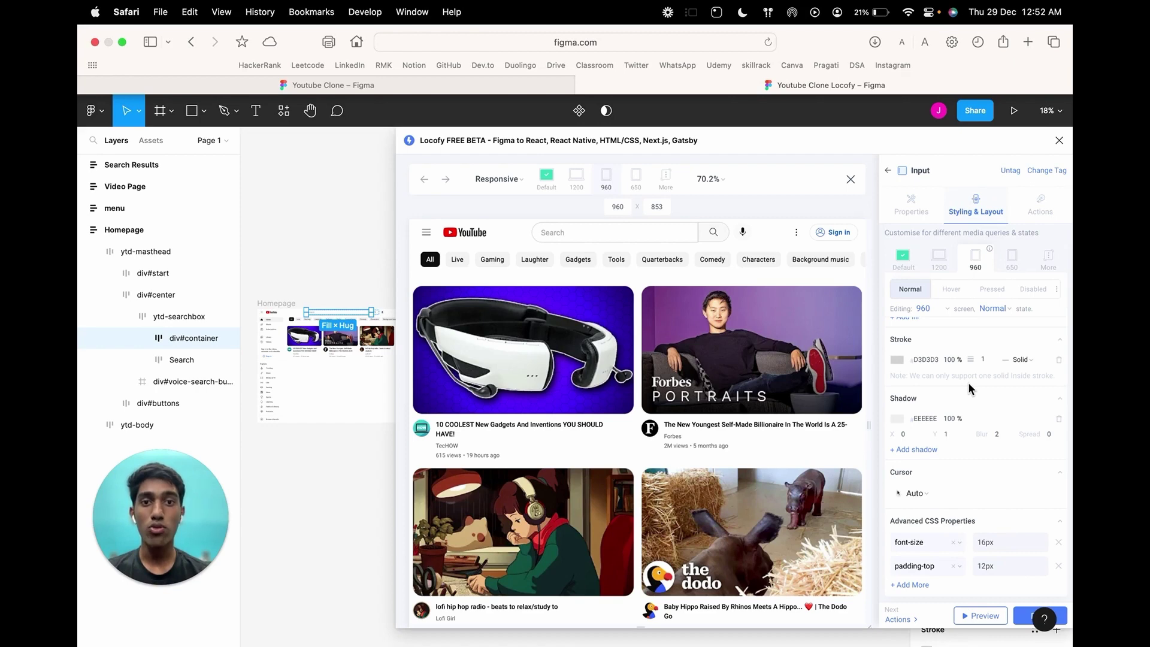
Add a max-width of 240px to the Input for the 960 layout
left_click(917, 586)
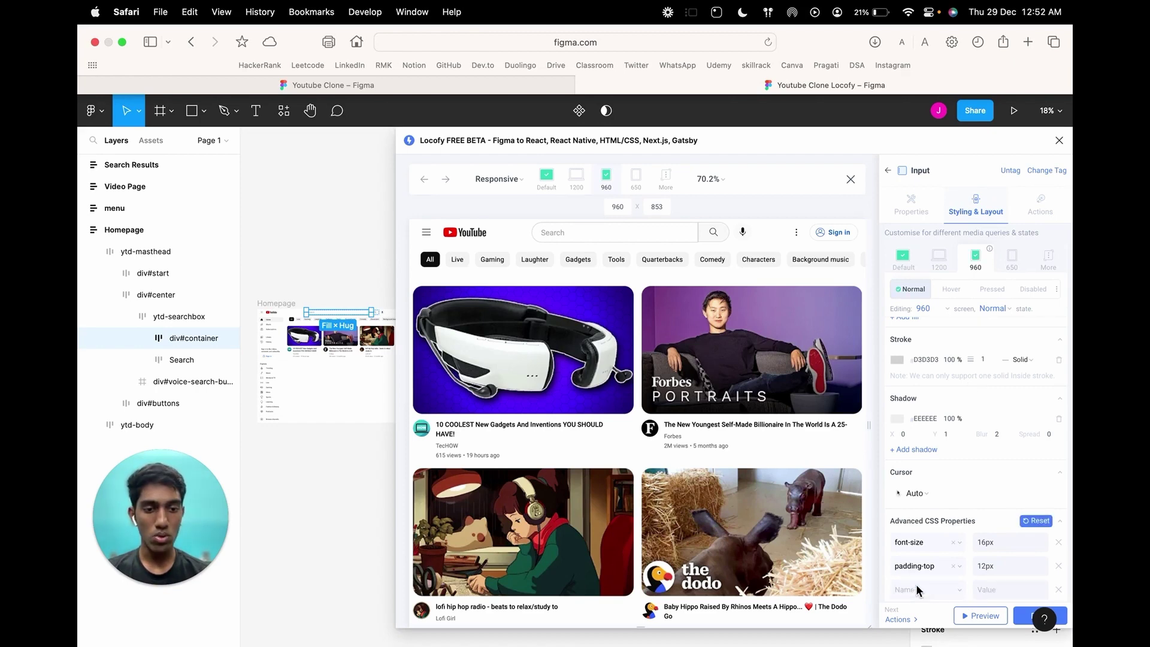
type("max")
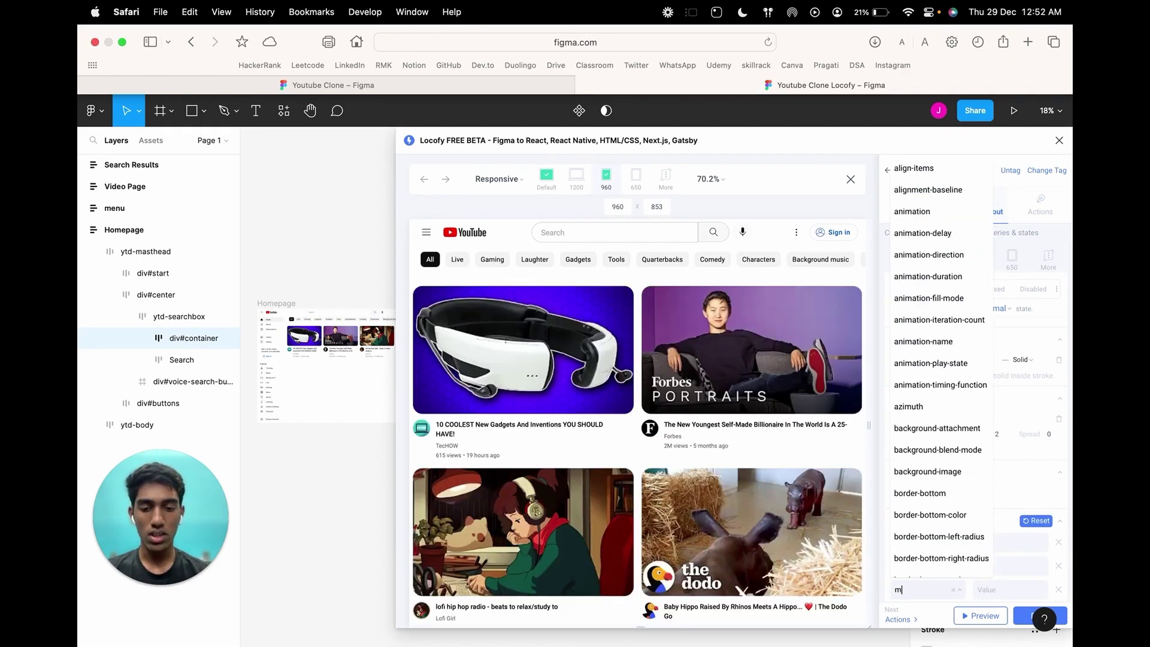
left_click(913, 565)
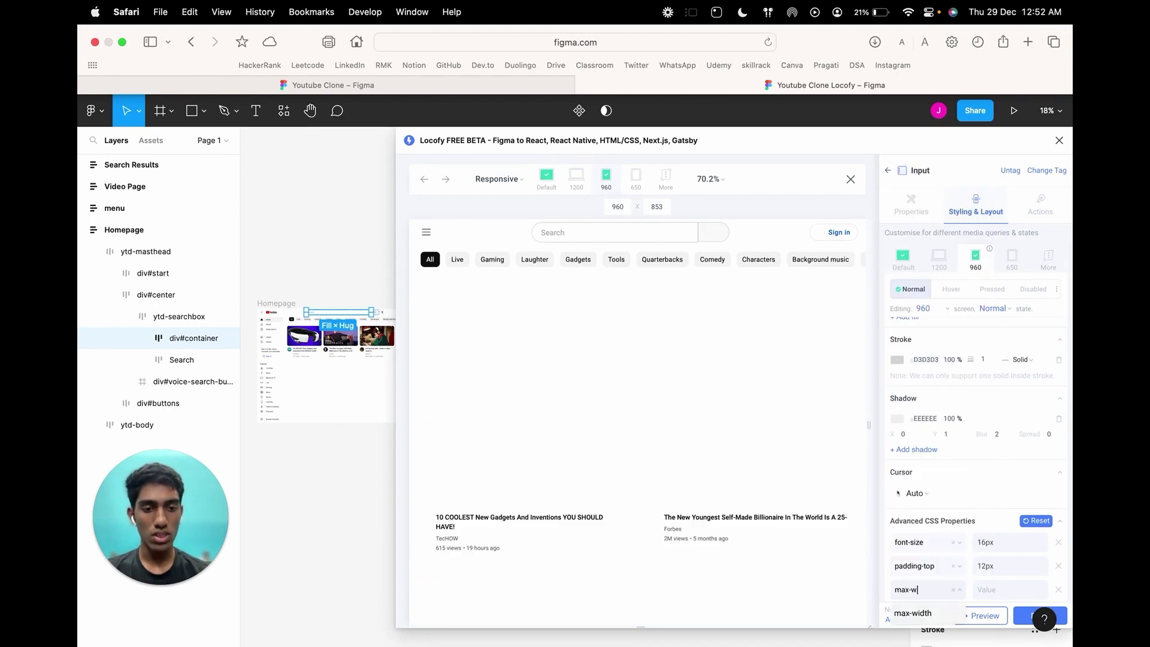
left_click(991, 590)
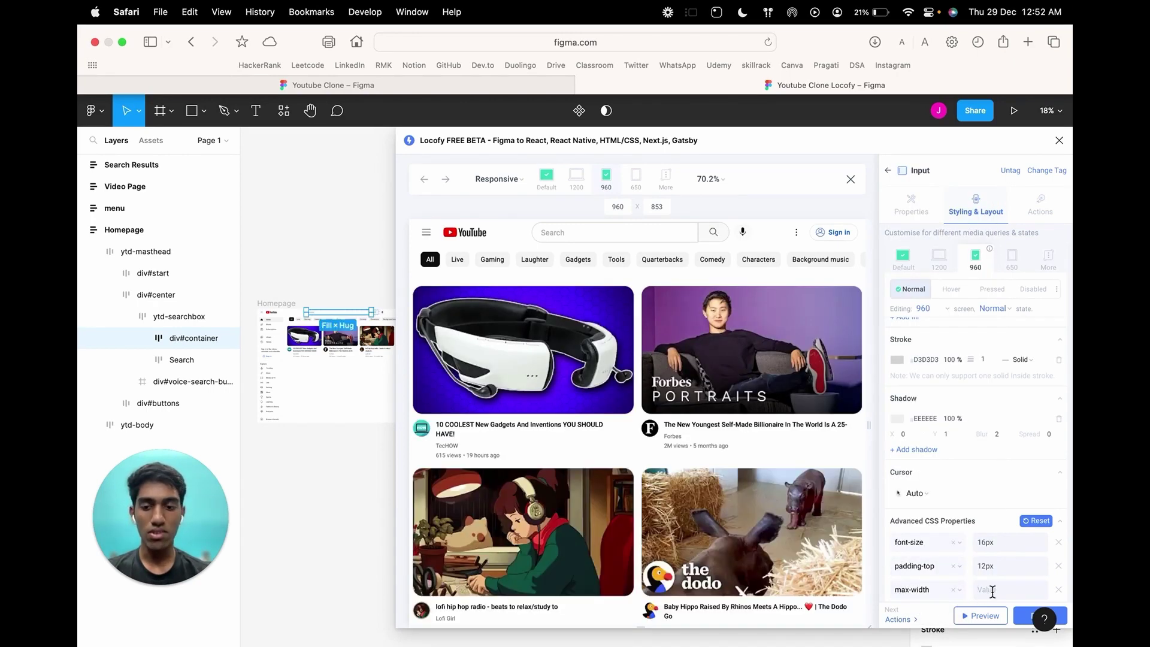
type("240px")
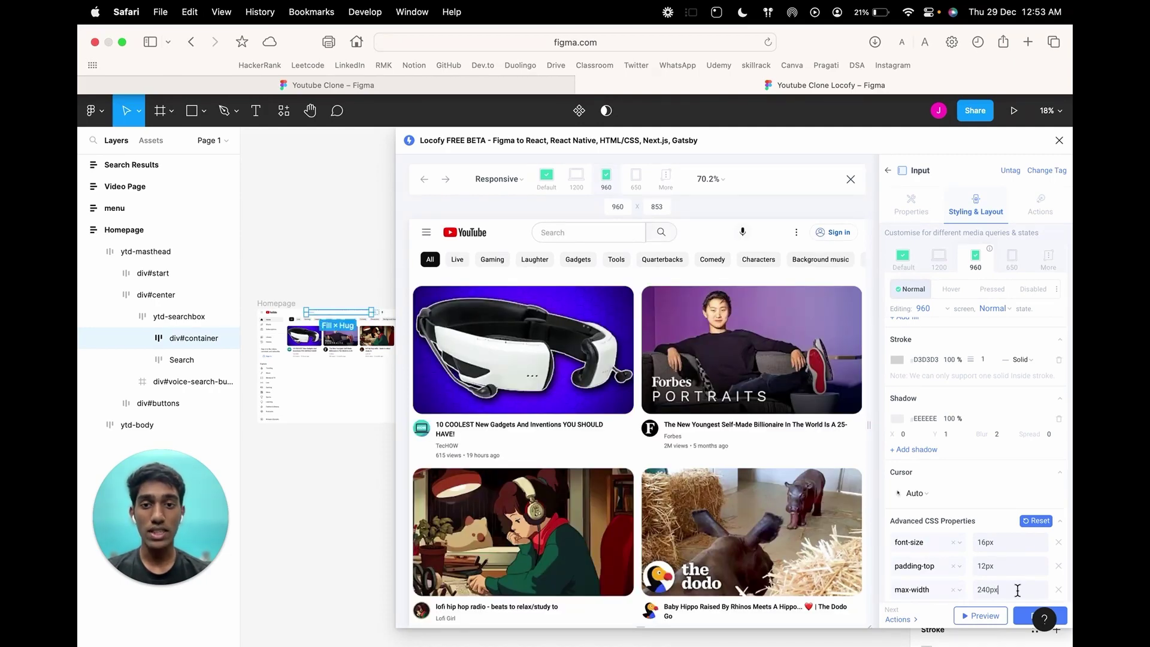
Check the Input in a narrower 583-wide preview, review its actions, and finish the tag
left_click_drag(869, 425, 871, 374)
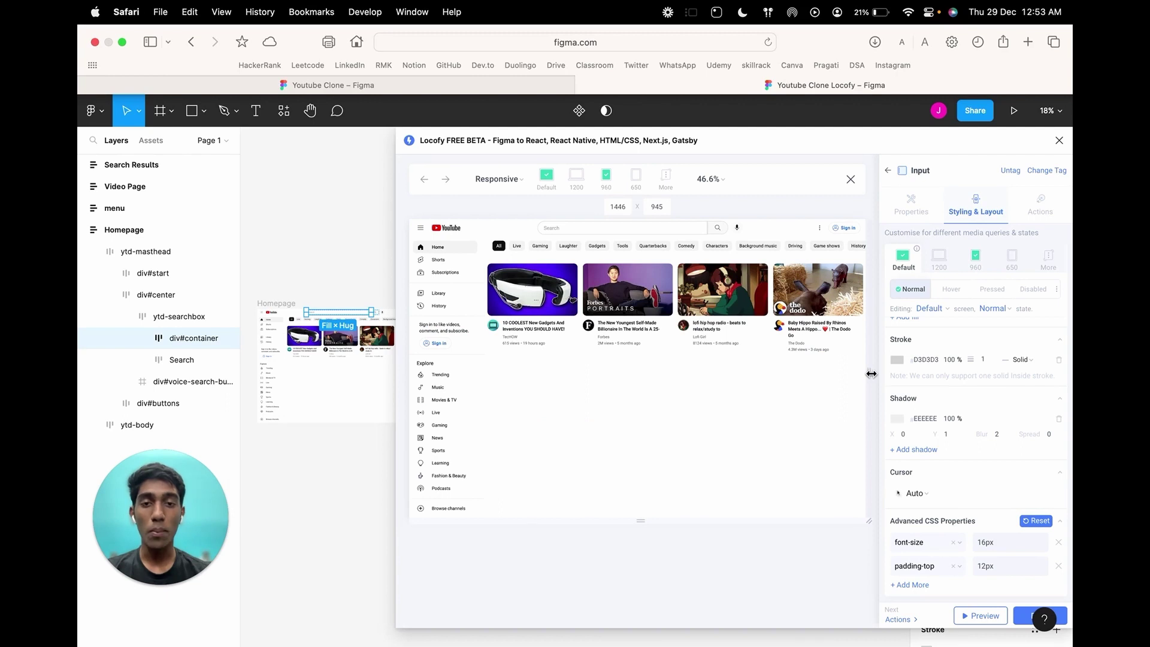
left_click_drag(871, 374, 736, 338)
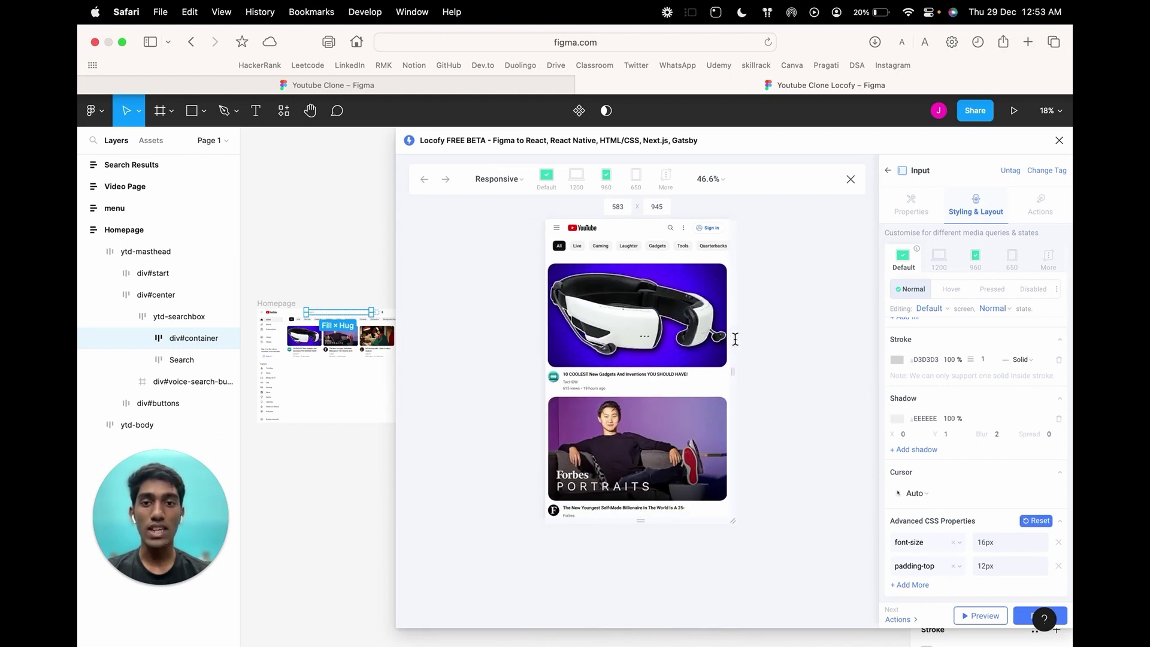
left_click(1041, 206)
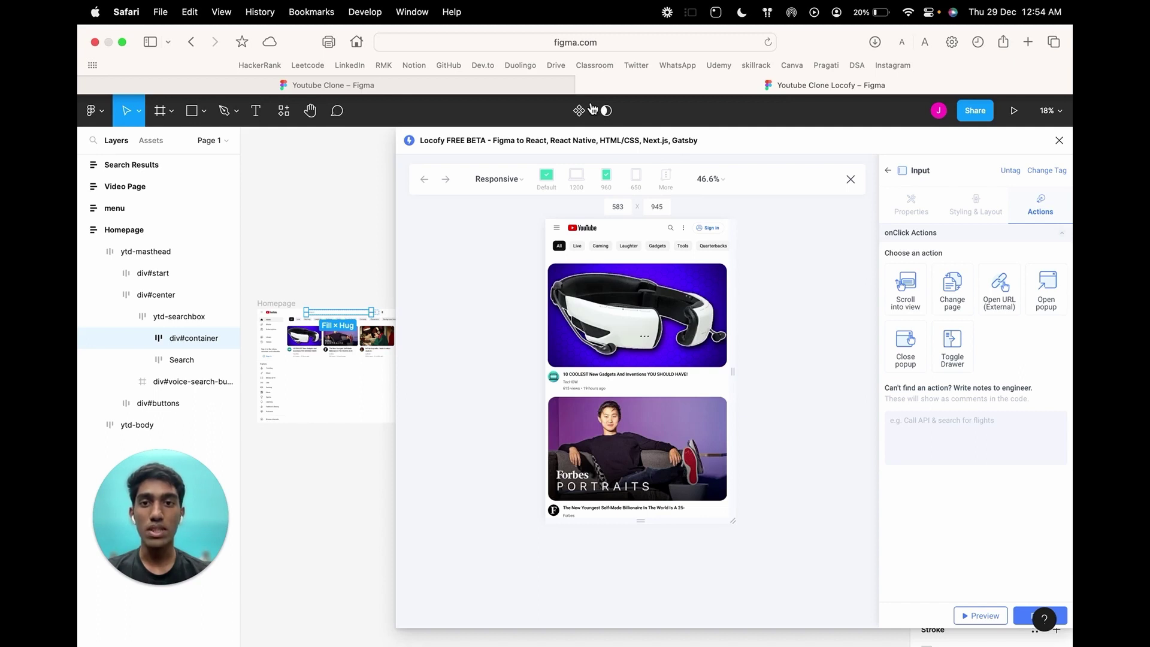
left_click(1028, 621)
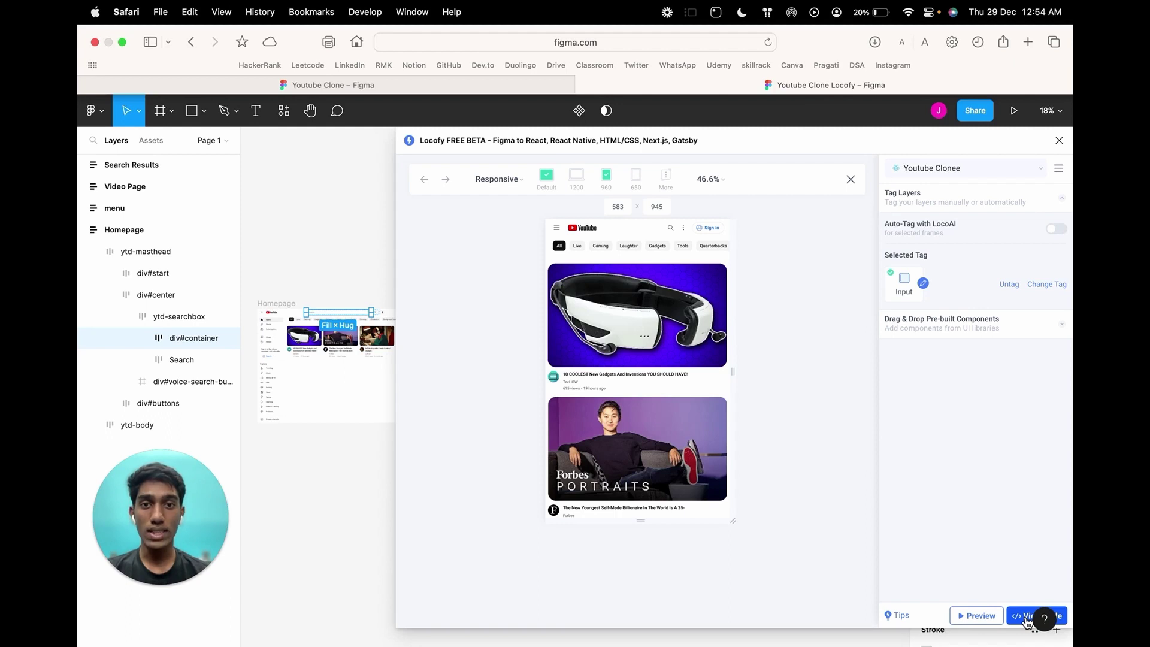
Test typing 'locof' into the search box in the default desktop preview
left_click(550, 189)
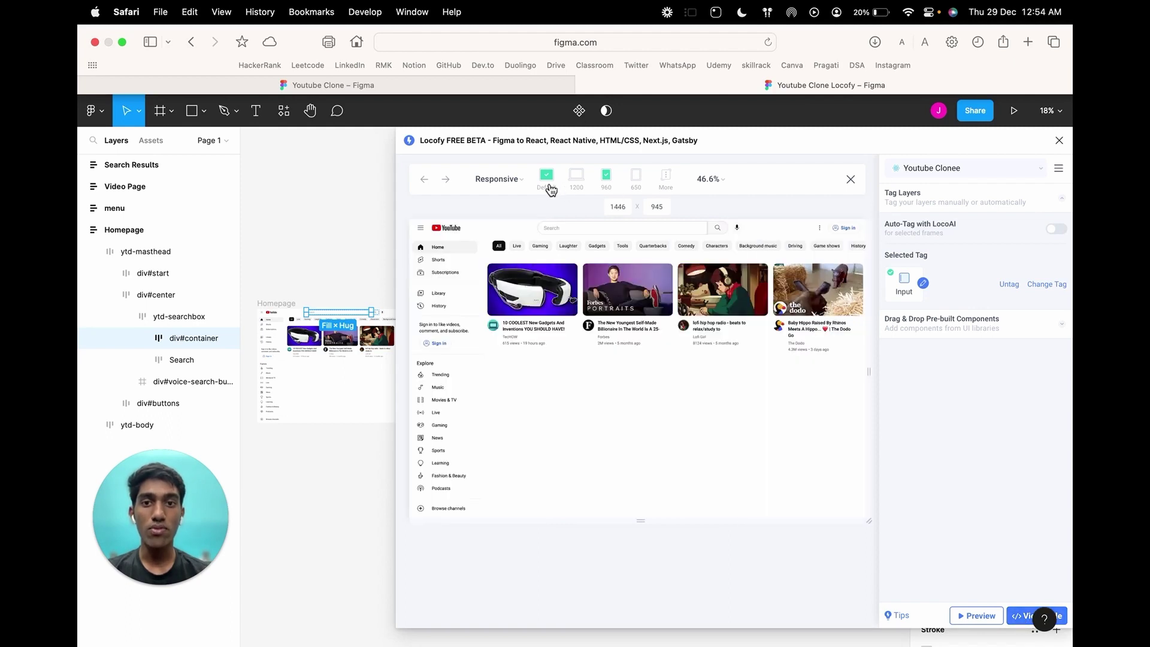
left_click(599, 230)
type("locof")
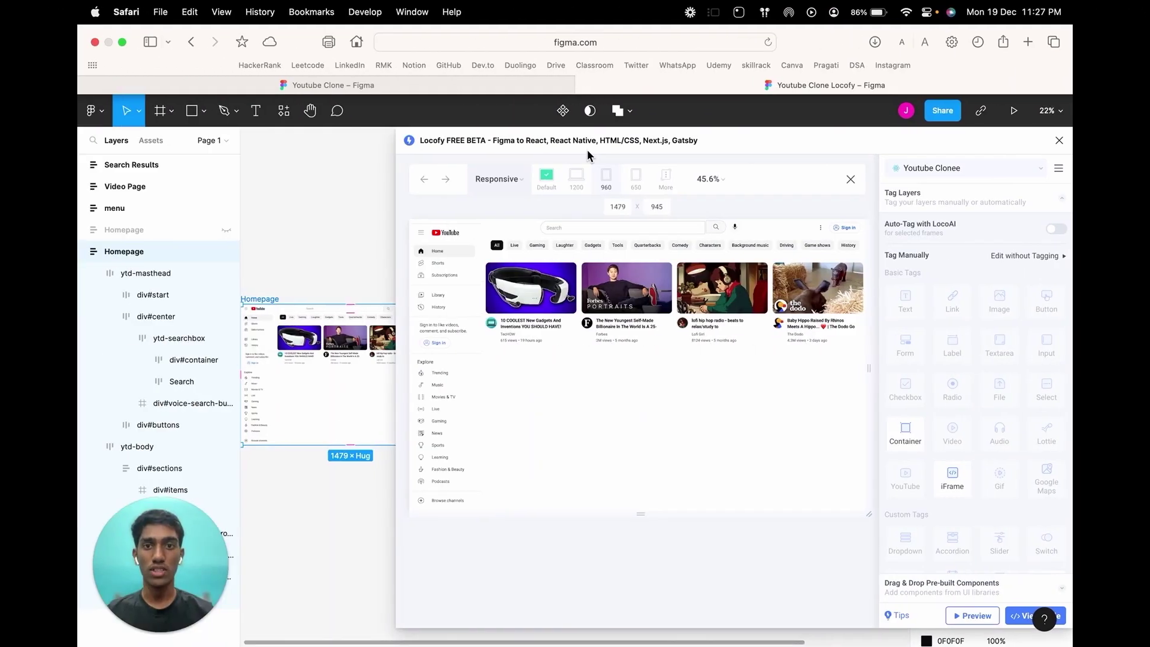
scroll(354, 282, "right", 5)
scroll(354, 279, "right", 2)
Tag the menu frame as a left-placed Drawer with a #717171 30% overlay
left_click(336, 284)
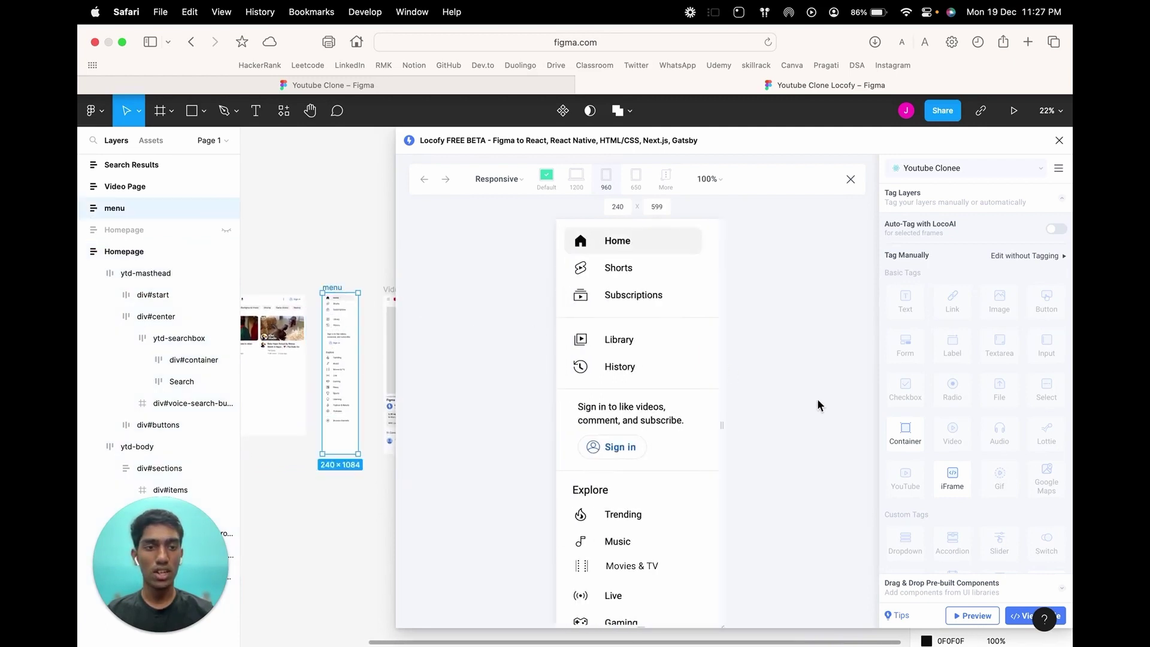
scroll(957, 469, "down", 3)
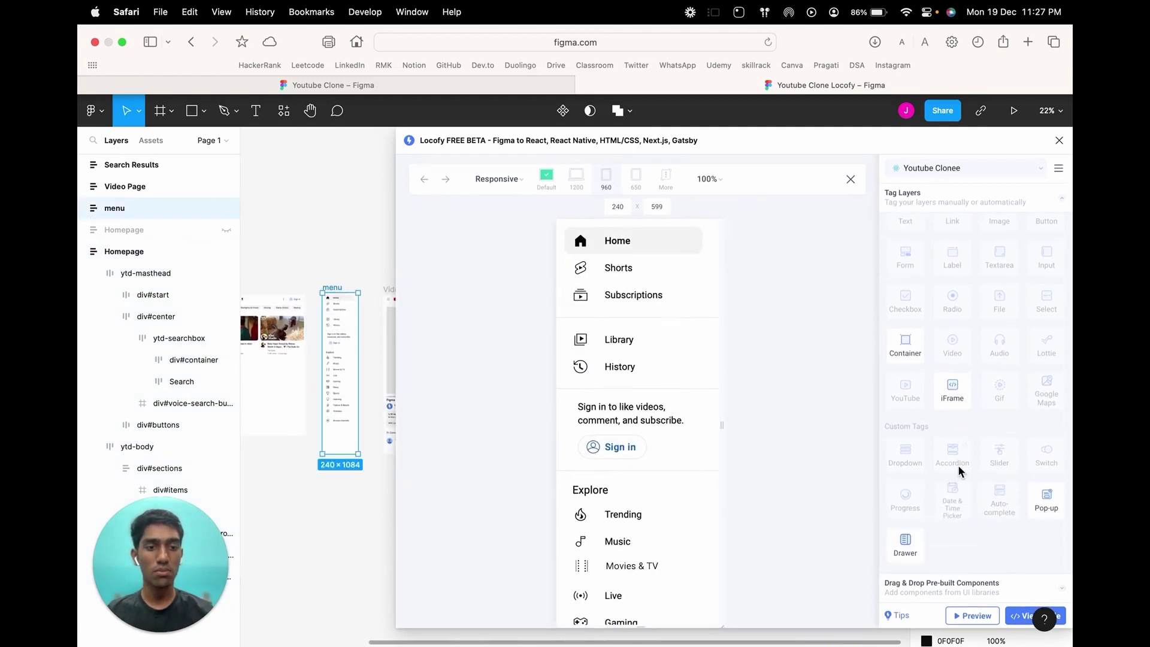
left_click(907, 555)
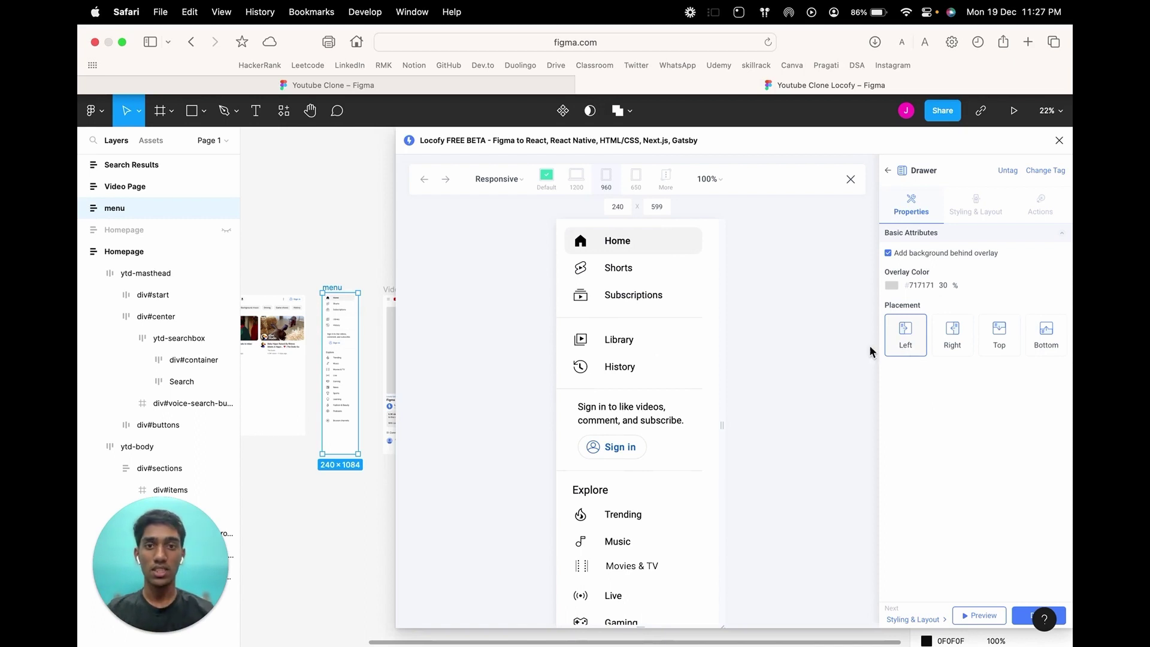
scroll(325, 258, "left", 5)
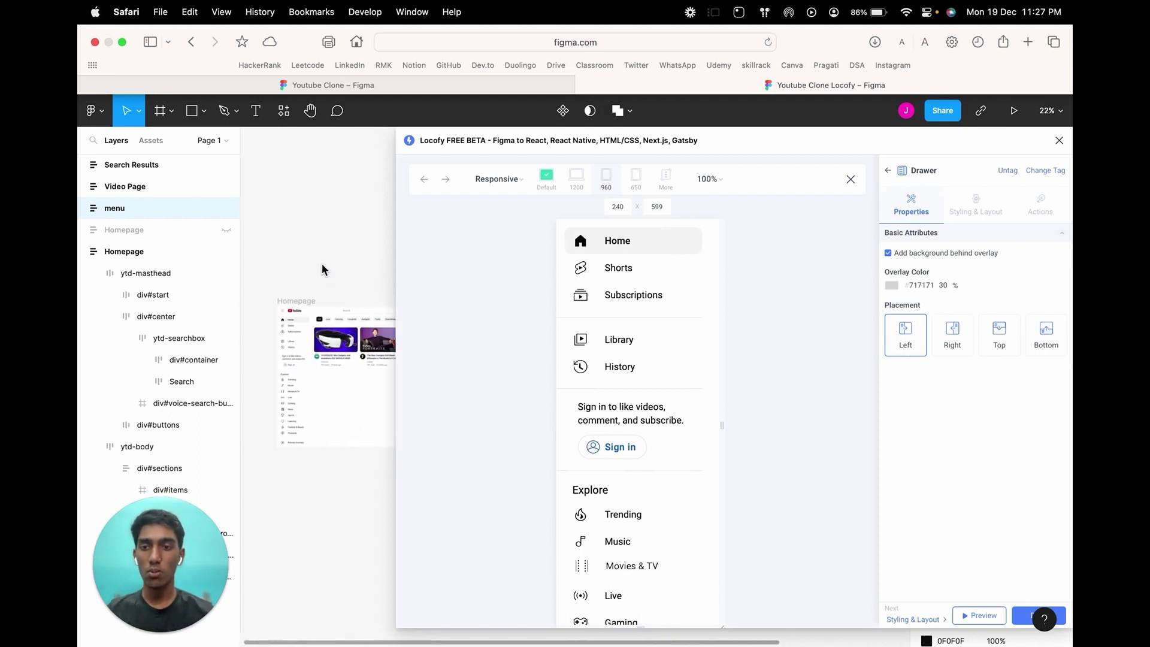
Tag the menu icon frame inside div#start as a Button with no UI library
double_click(281, 310)
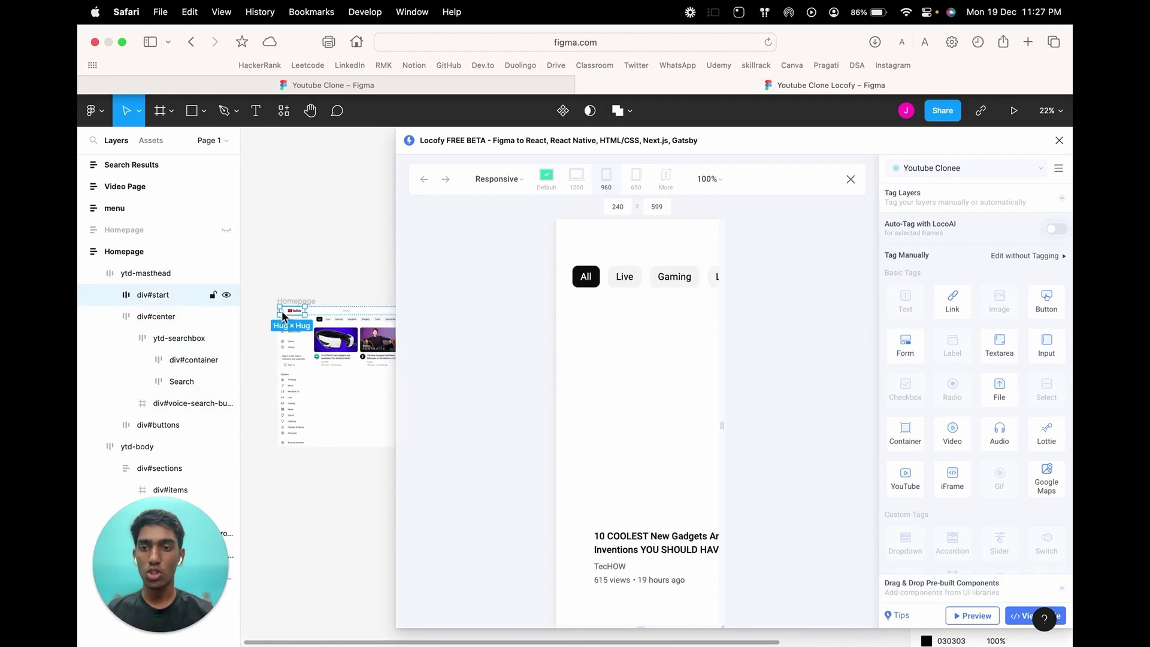
double_click(281, 311)
double_click(281, 310)
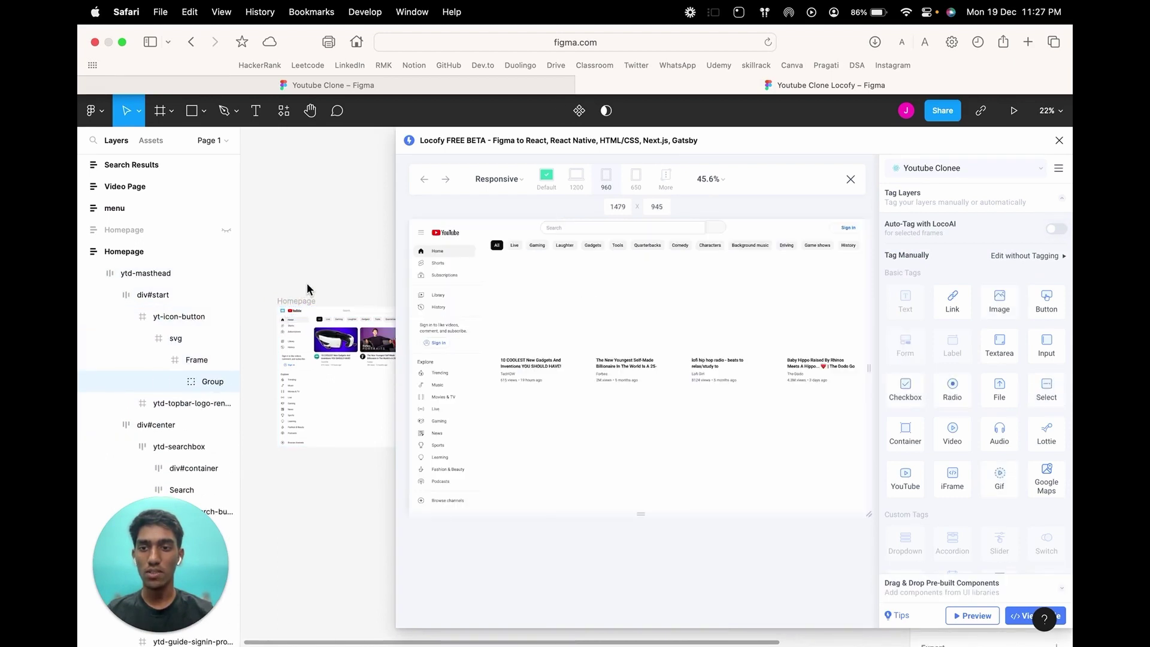
left_click(192, 362)
scroll(298, 311, "up", 3)
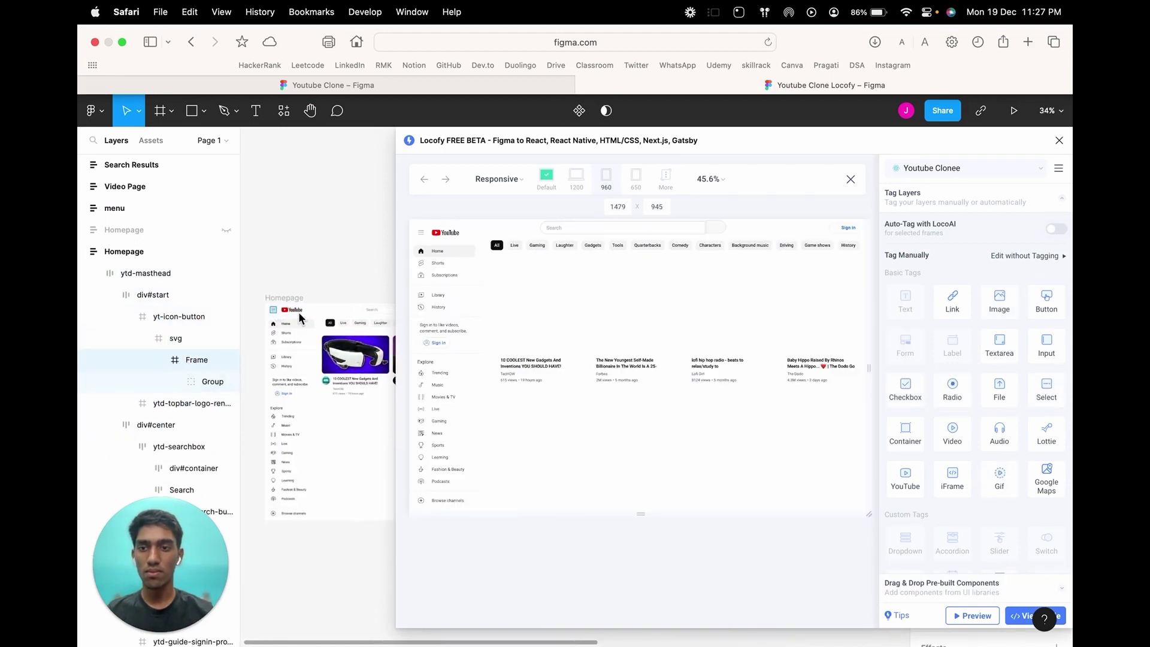
scroll(298, 311, "up", 4)
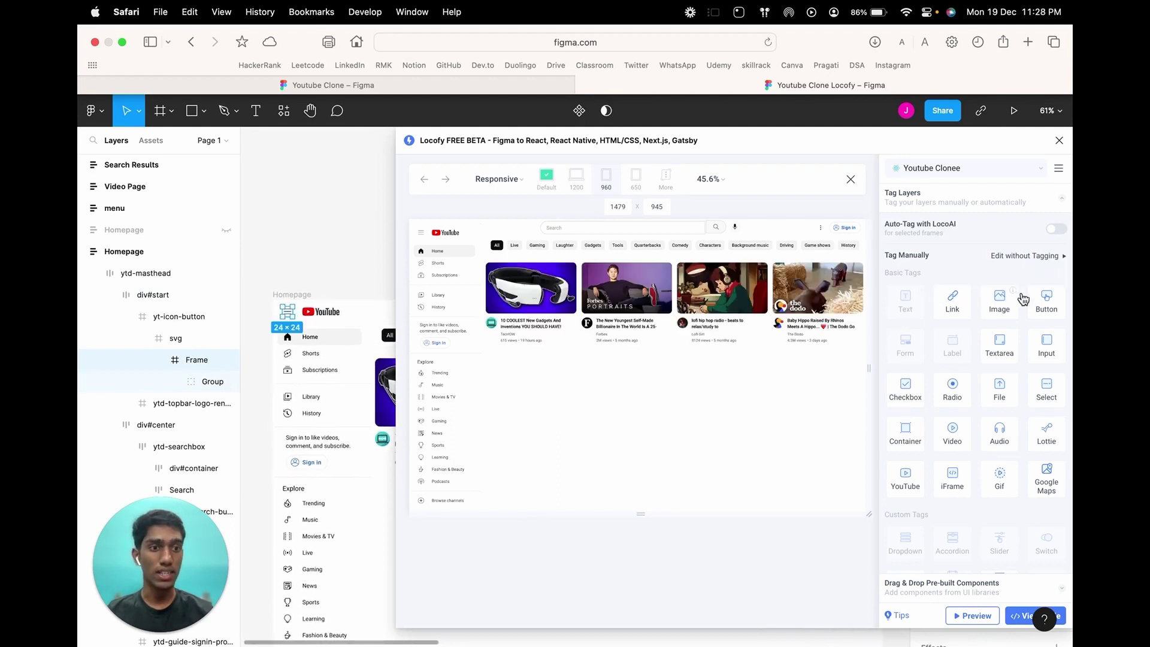
left_click(1040, 303)
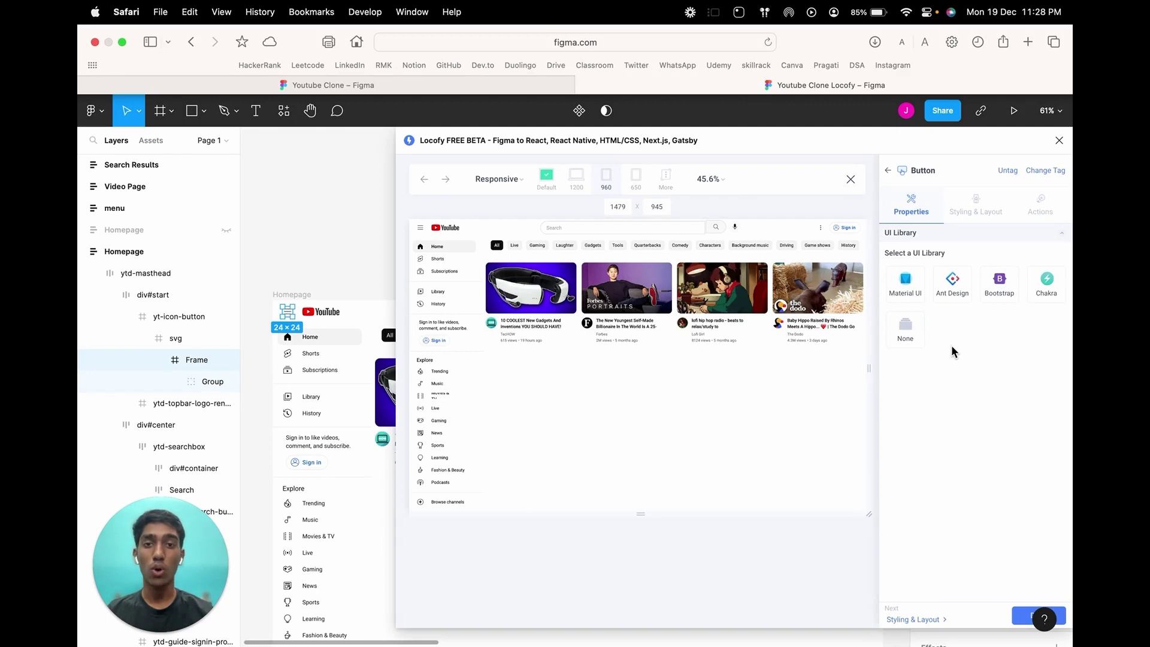
left_click(907, 333)
Make the button toggle the 'menu' drawer and test it opening and closing in preview
left_click(1040, 211)
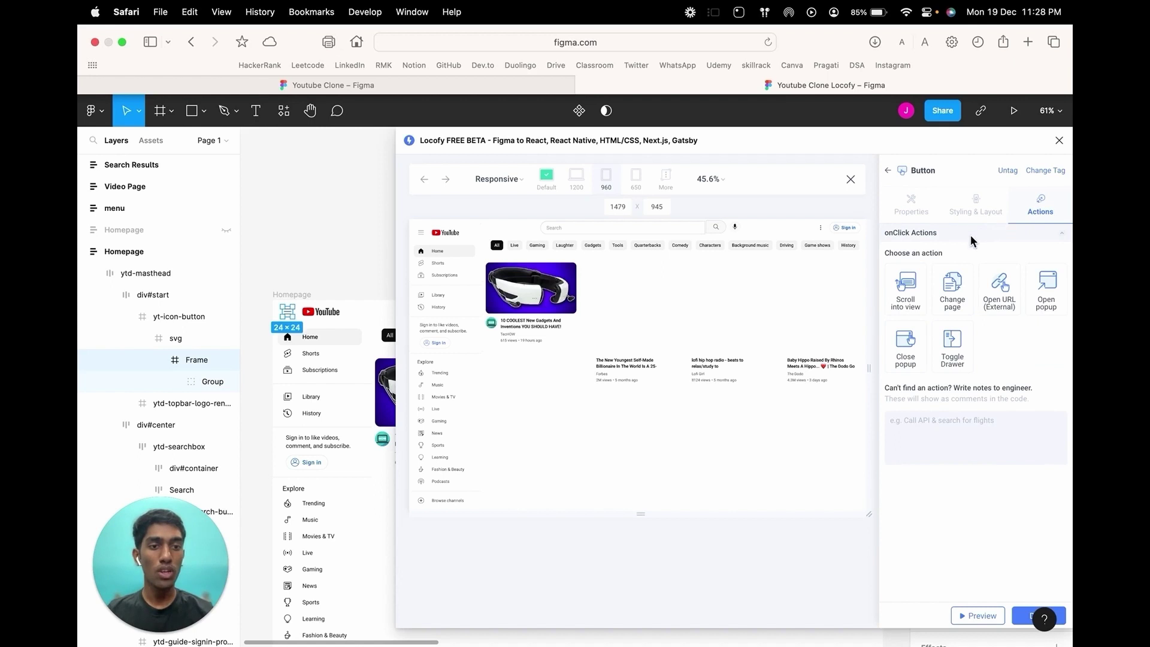
left_click(956, 356)
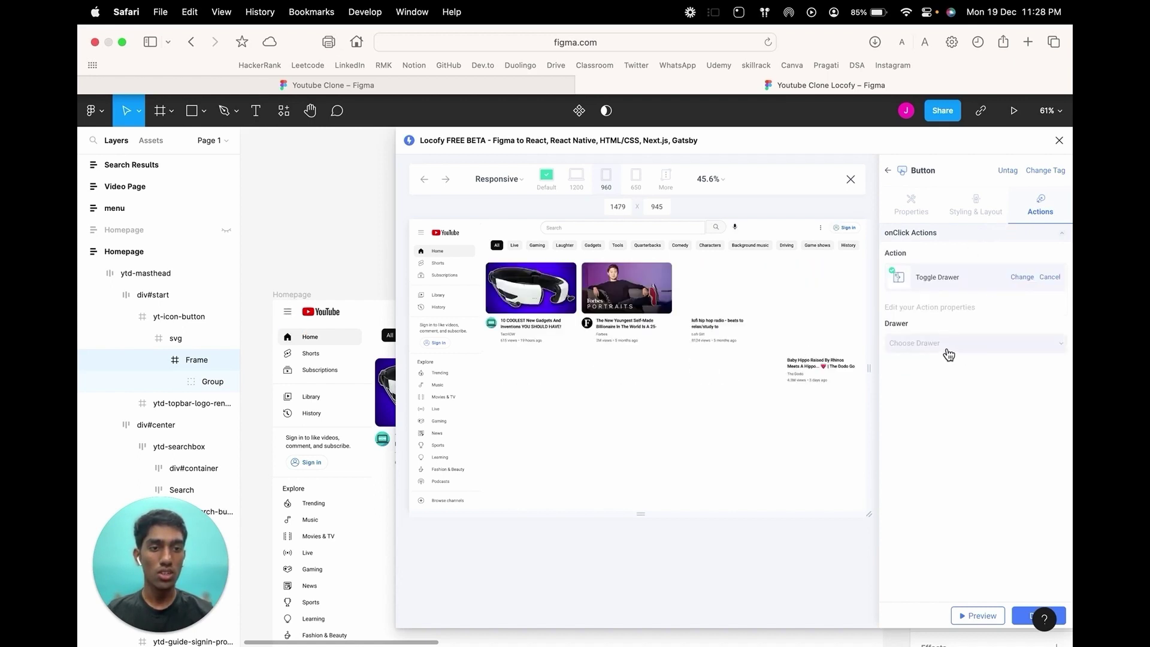
left_click(945, 346)
left_click(927, 325)
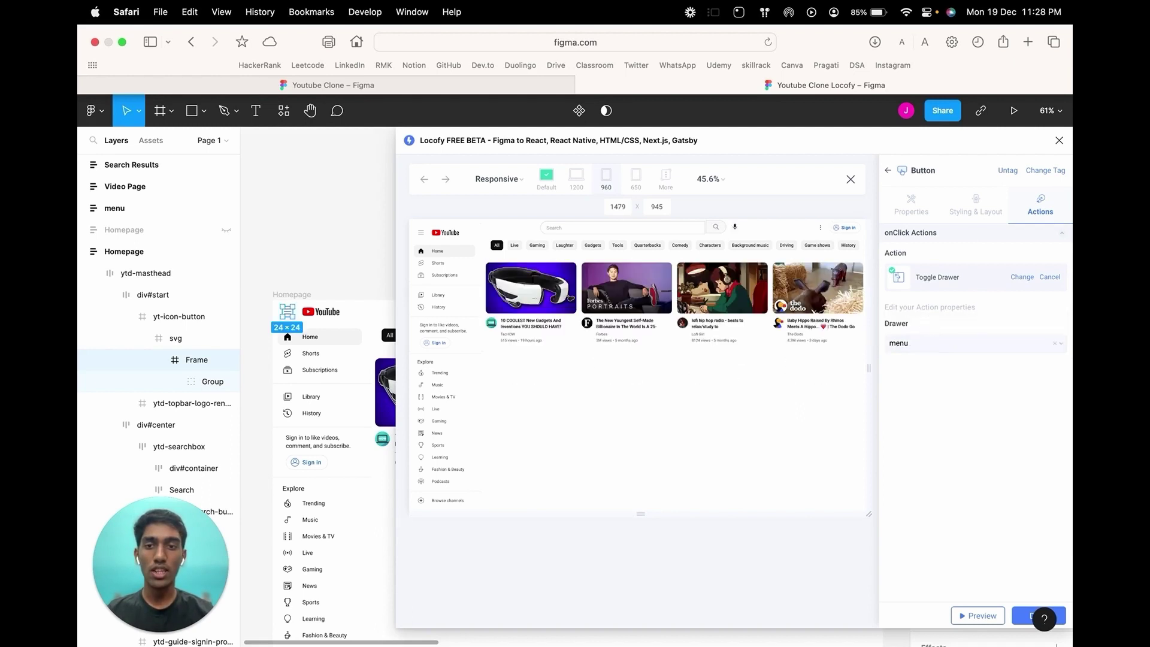
left_click(421, 233)
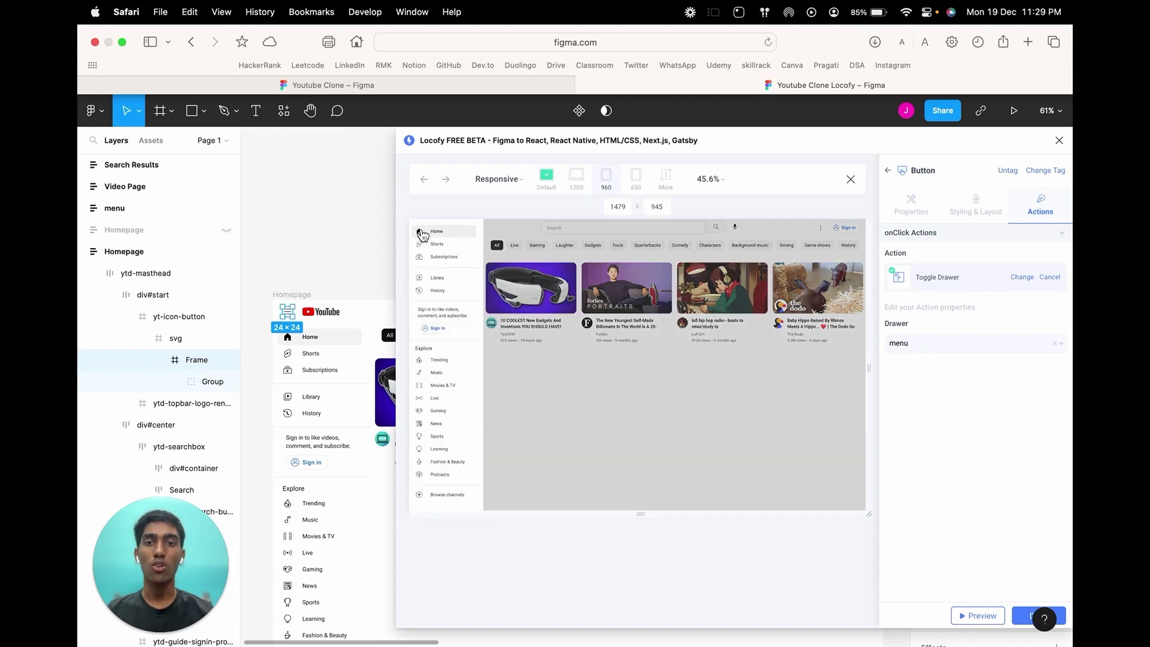
left_click(421, 233)
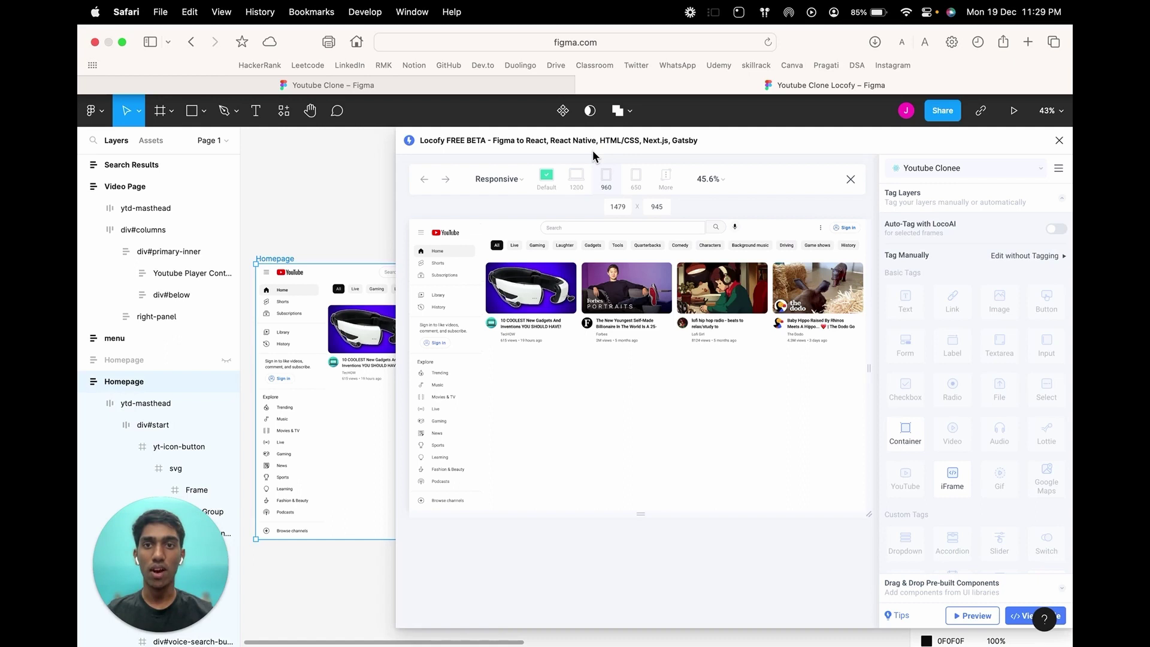
Tag the Youtube Player Container's player frame as a YouTube embed with the pasted video URL and controls shown
scroll(333, 292, "down", 3)
scroll(332, 293, "down", 2)
scroll(331, 293, "right", 10)
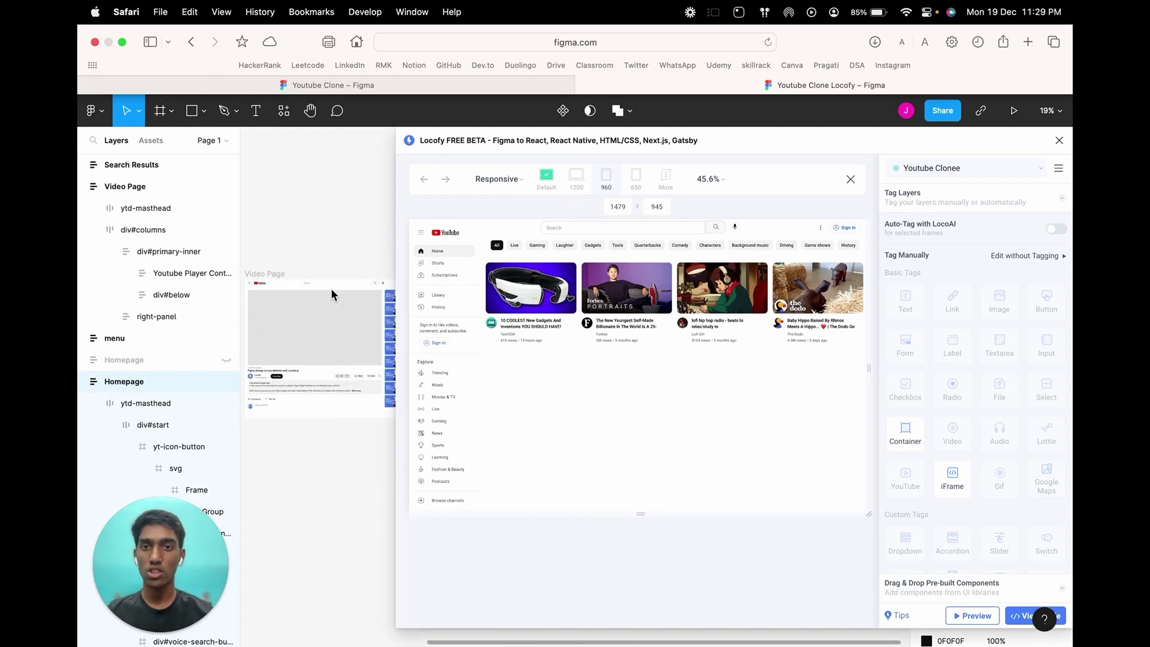
double_click(322, 313)
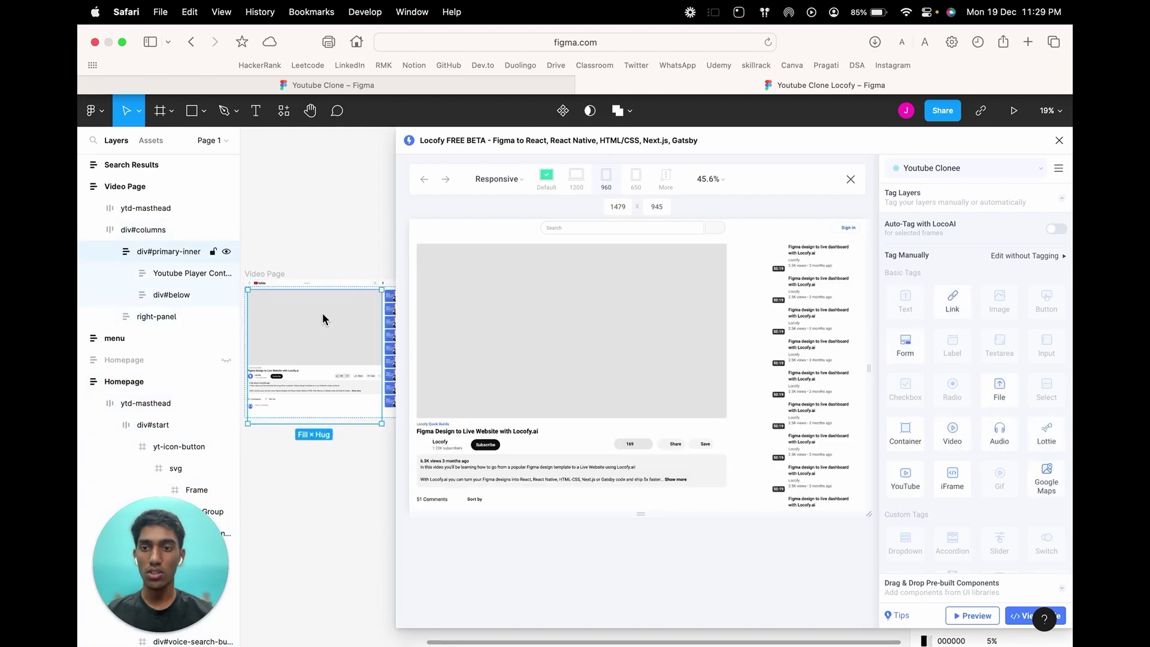
double_click(322, 312)
double_click(323, 312)
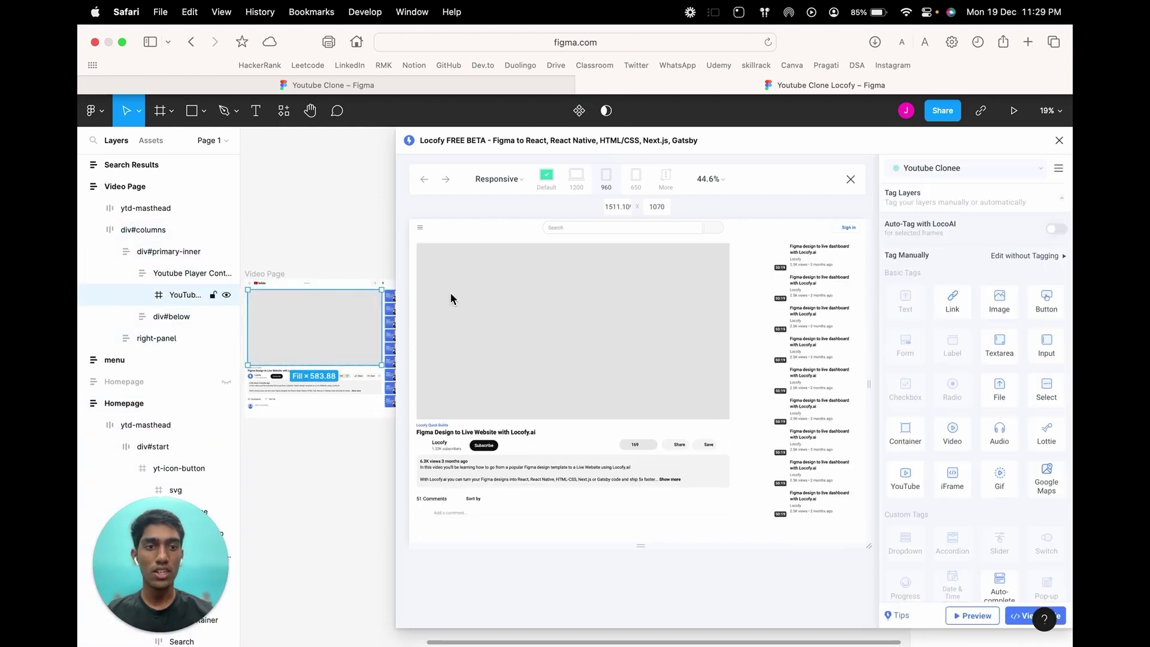
left_click(910, 488)
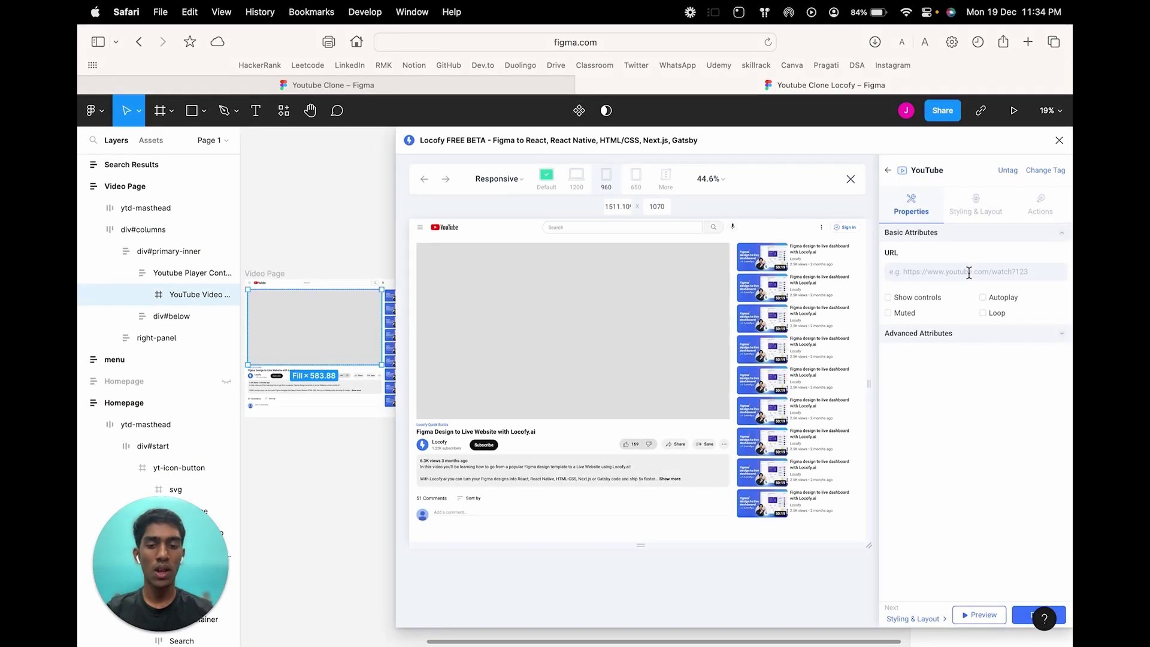
type("https://www.youtube.com/watch?v=oLDUkXF82fQ")
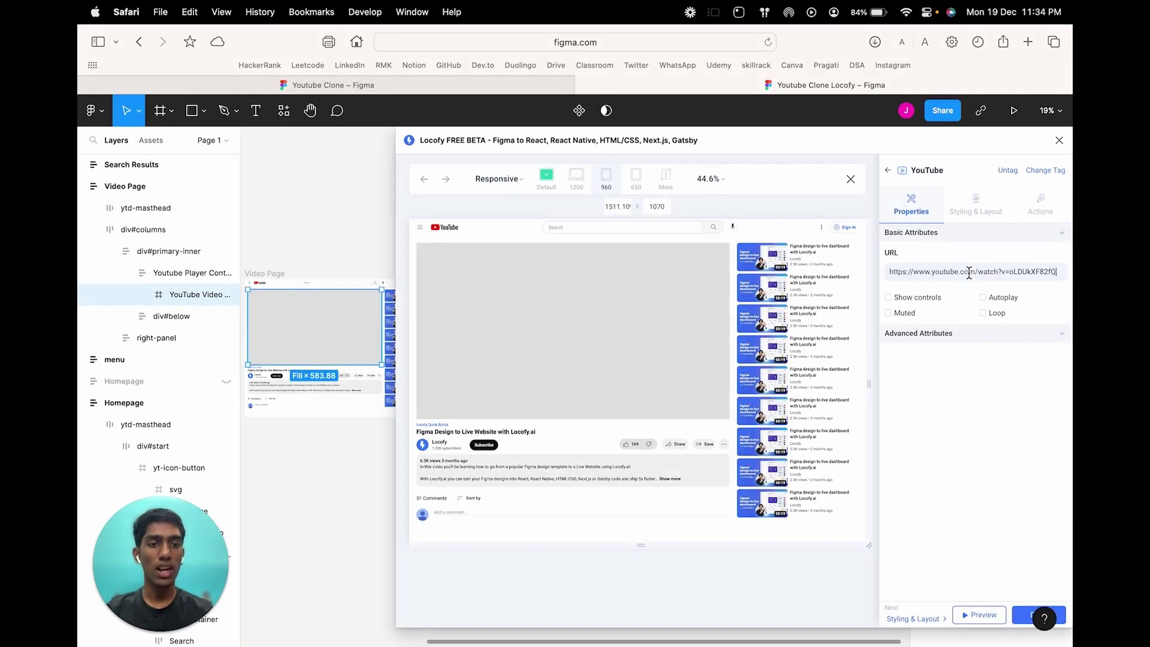
left_click(939, 303)
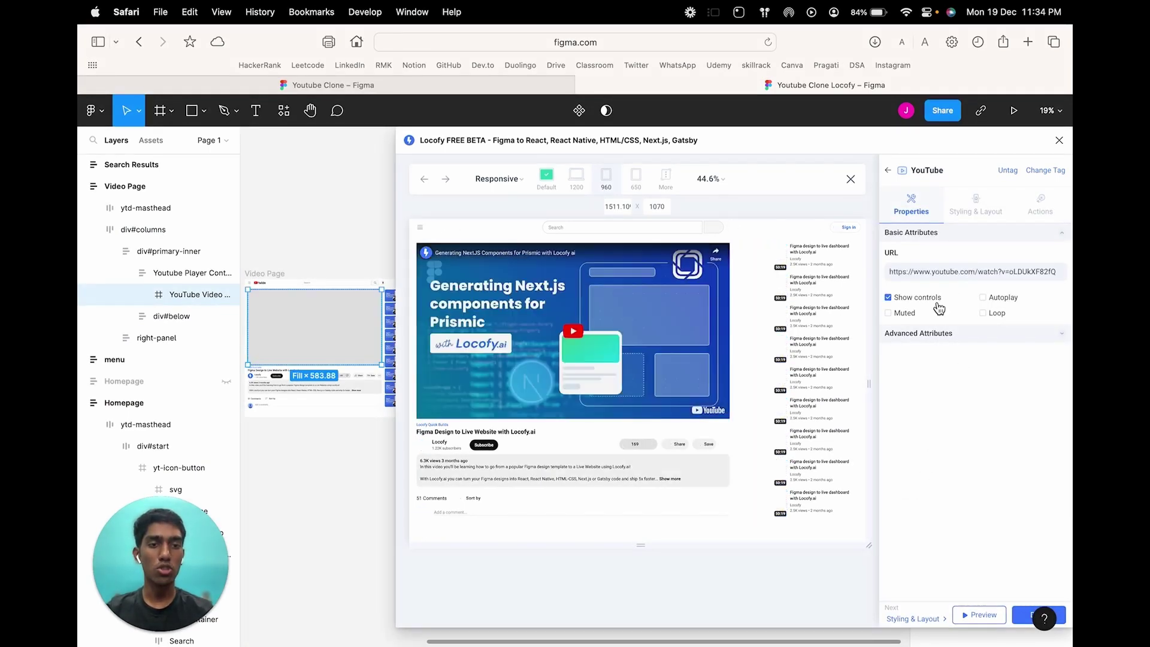
left_click(1027, 617)
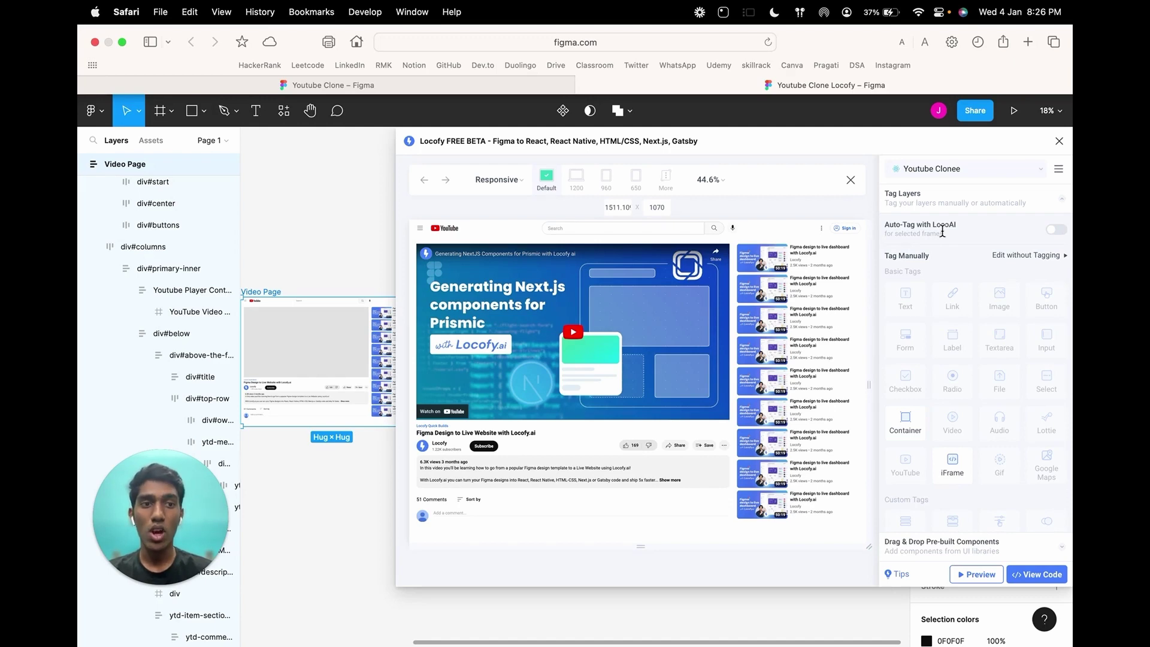
Auto-tag the Video Page with LocoAI and accept the Input tag for the item section, with no UI library
left_click(1055, 230)
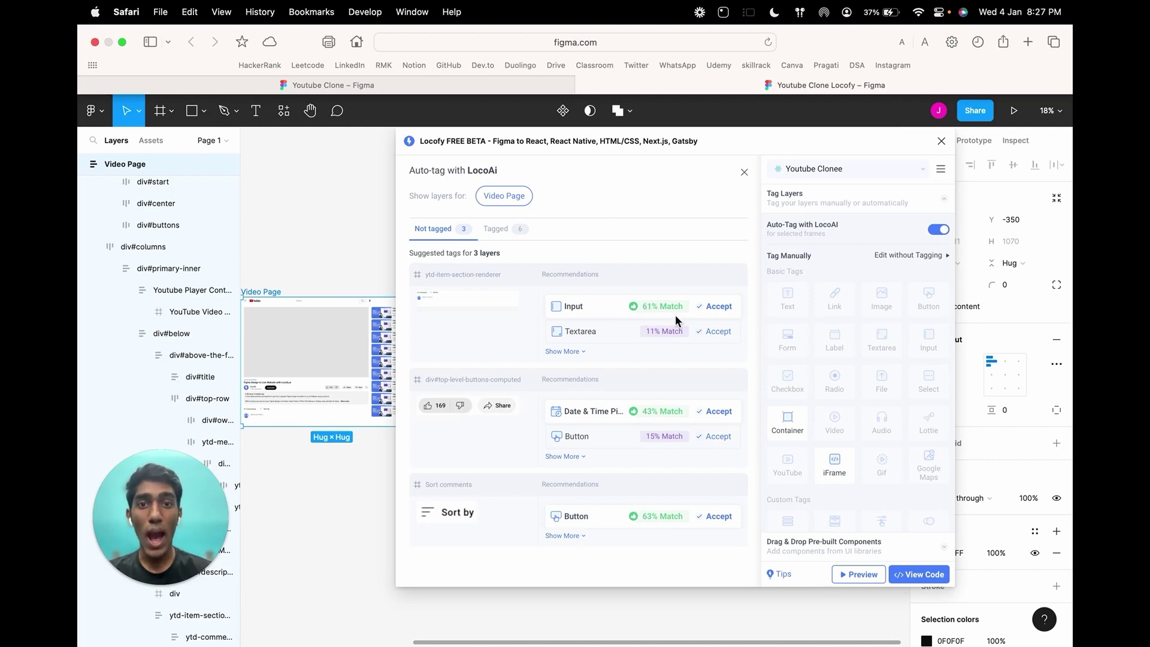
left_click(714, 306)
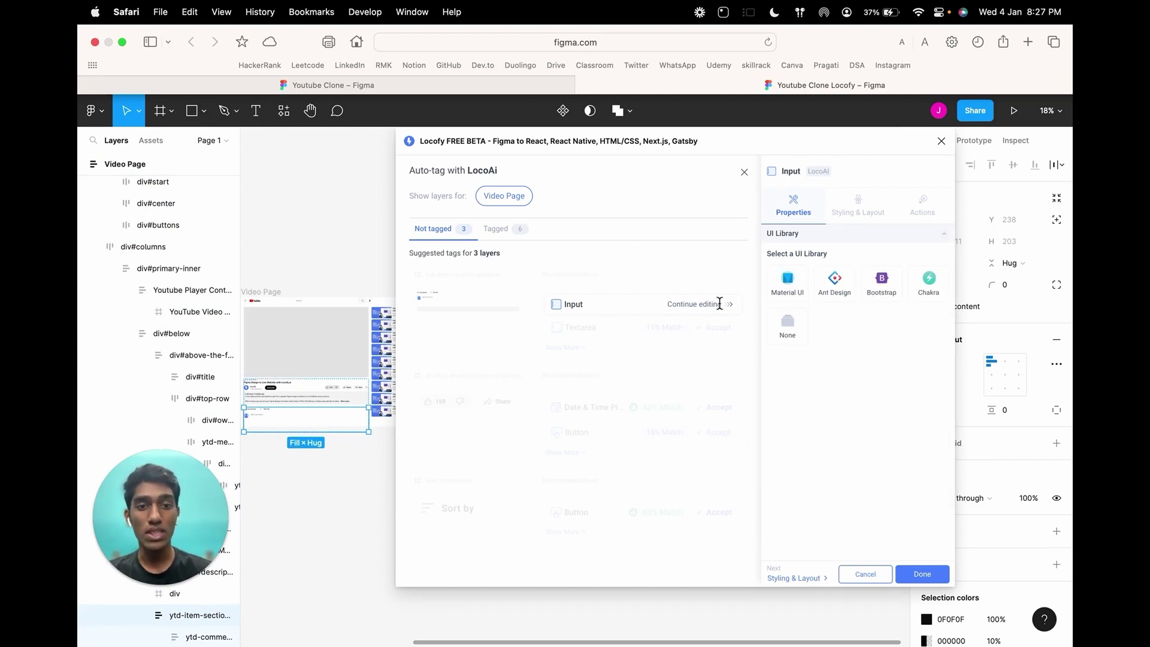
left_click(786, 327)
left_click(924, 576)
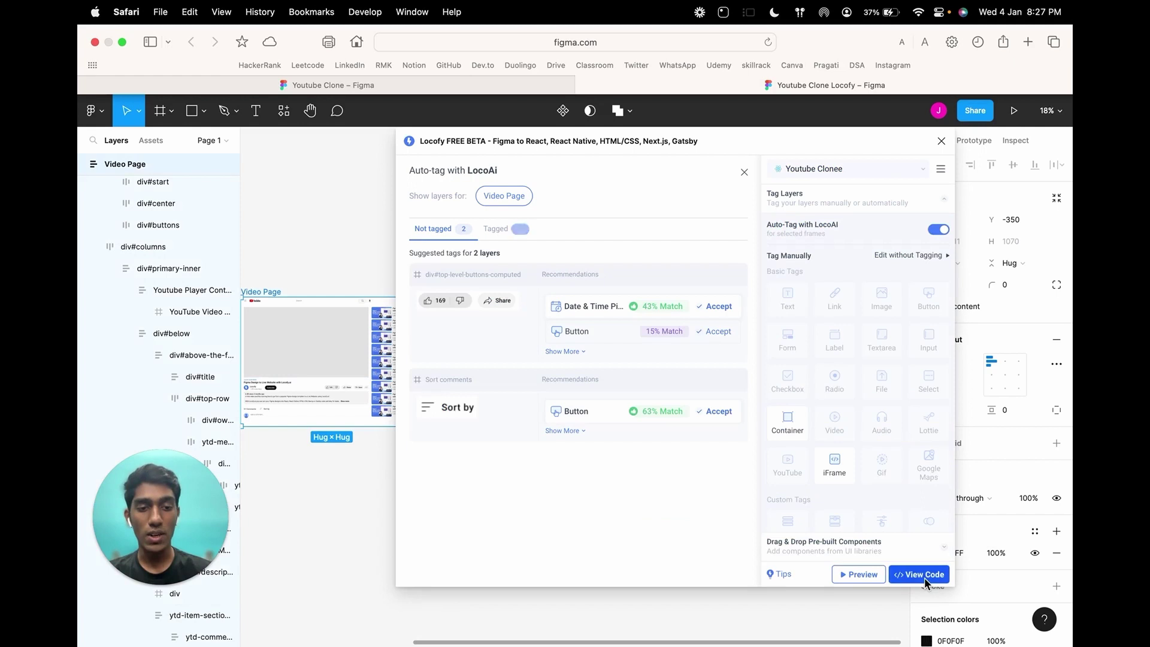